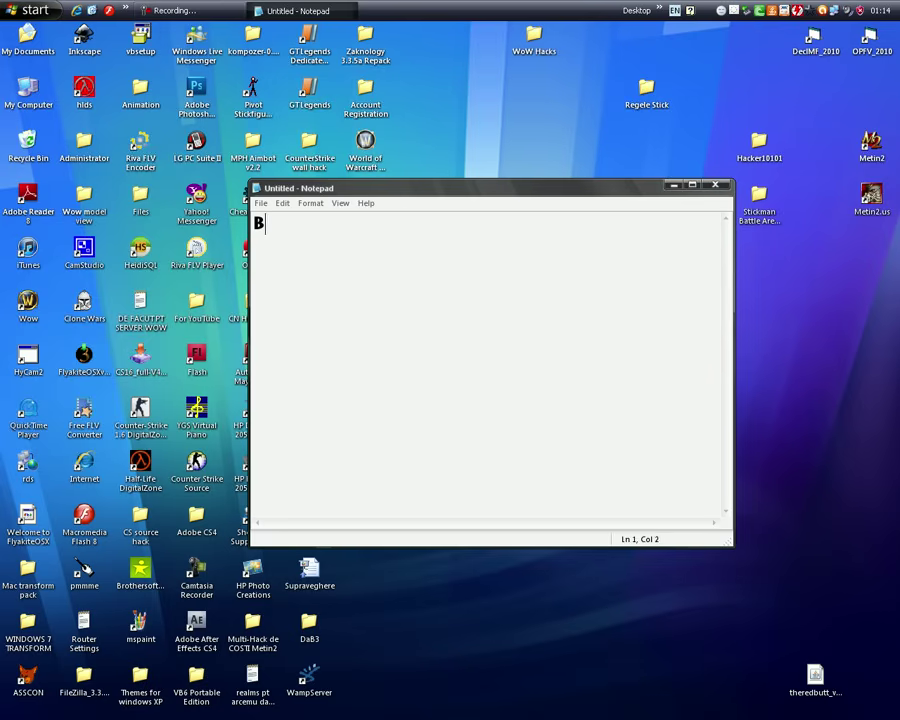
# Step: Complete the note's first line to read "Buna!!! Azi va voi arata cum se face un server de CS care merge 100%"
pyautogui.write('!!!')
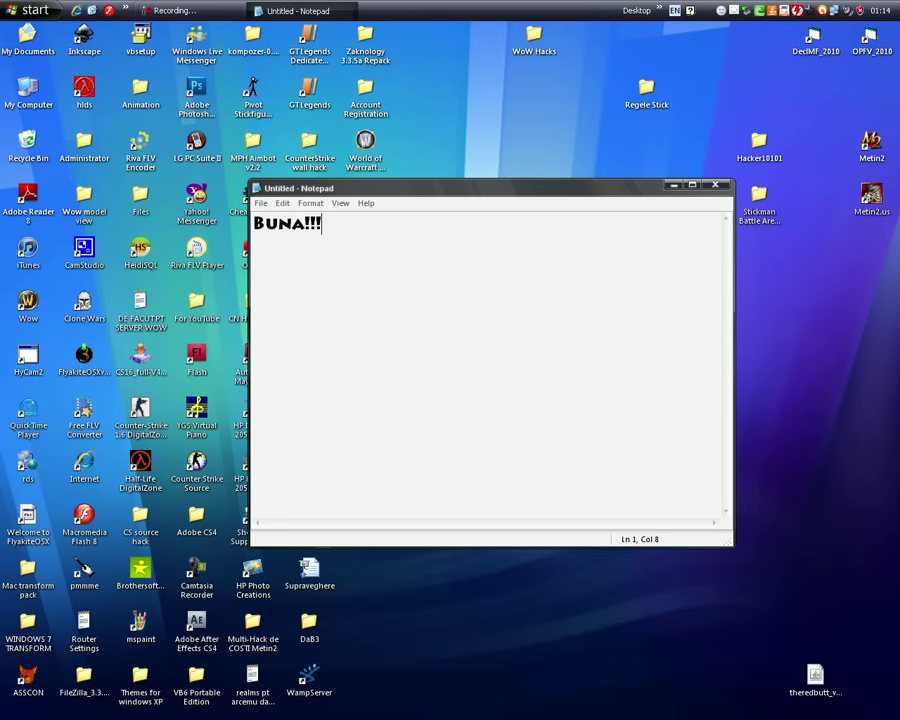
pyautogui.write(' Azi va voi arat')
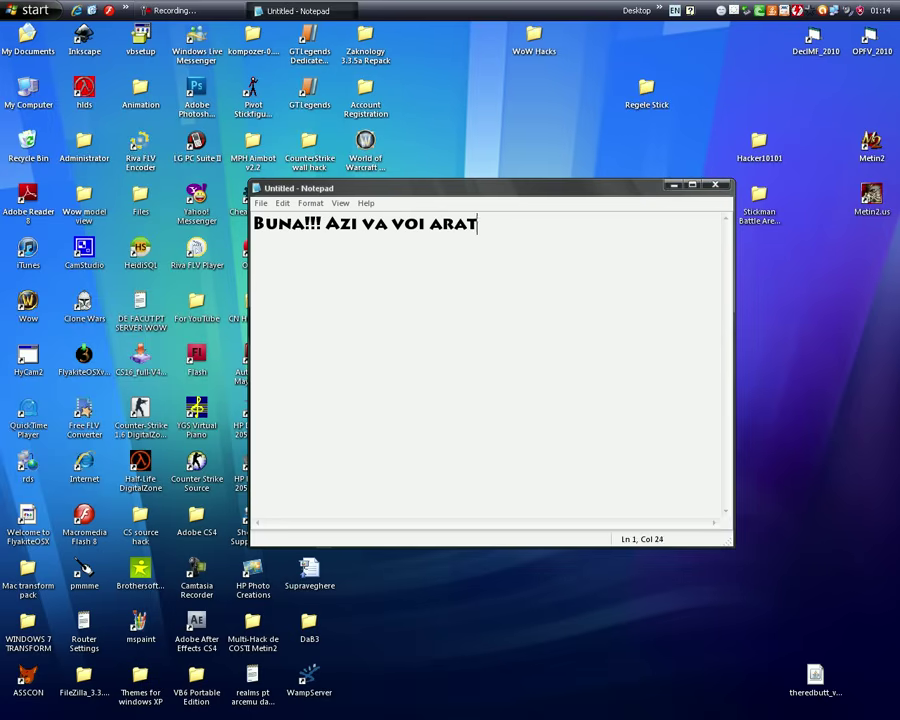
pyautogui.write('a cum se f')
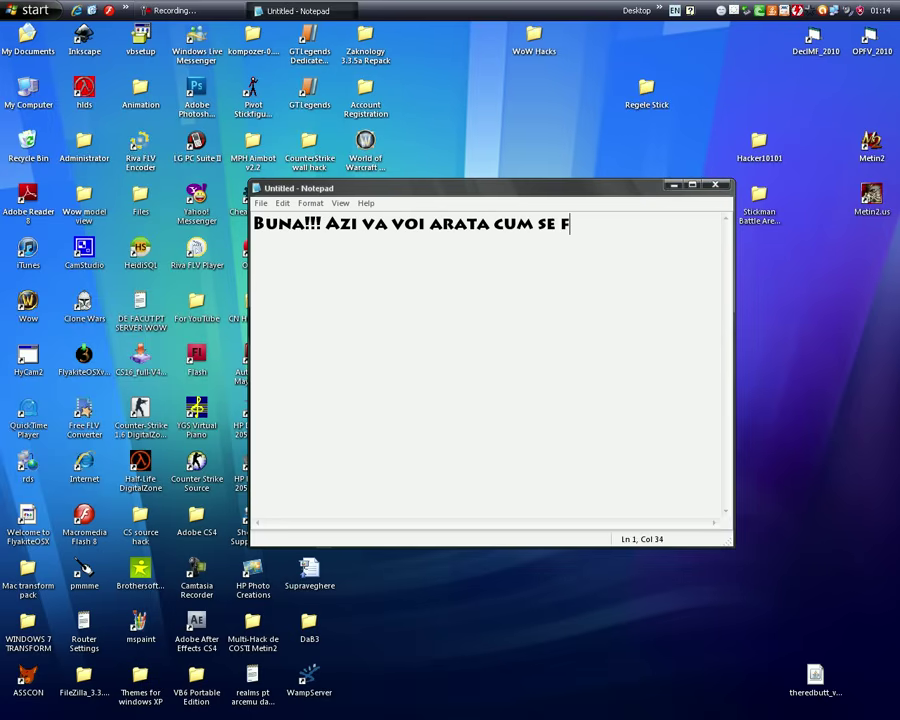
pyautogui.write('ace un ser')
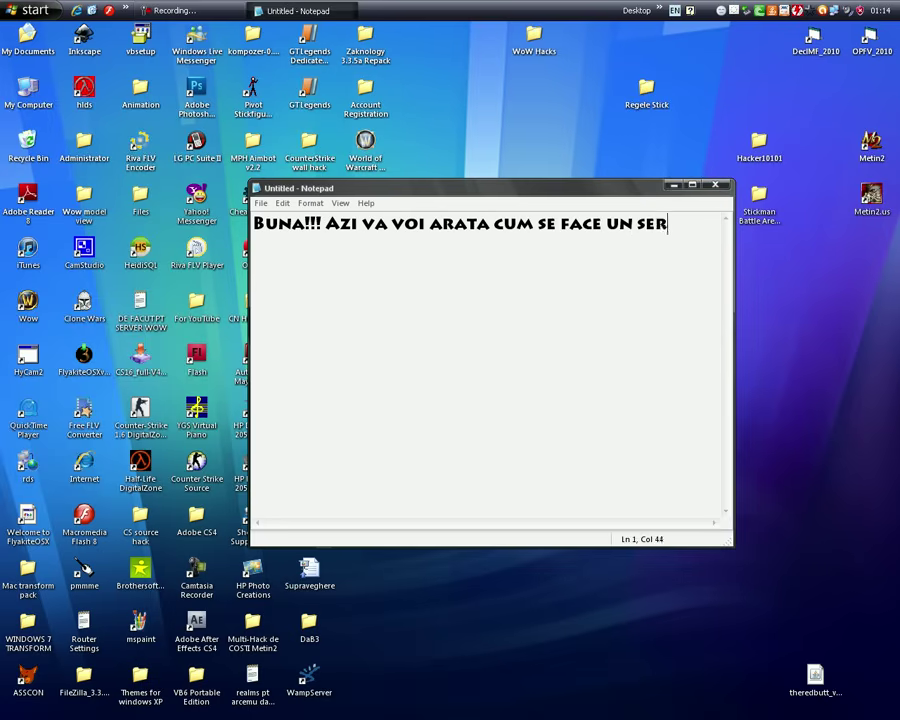
pyautogui.write('ver de cs c')
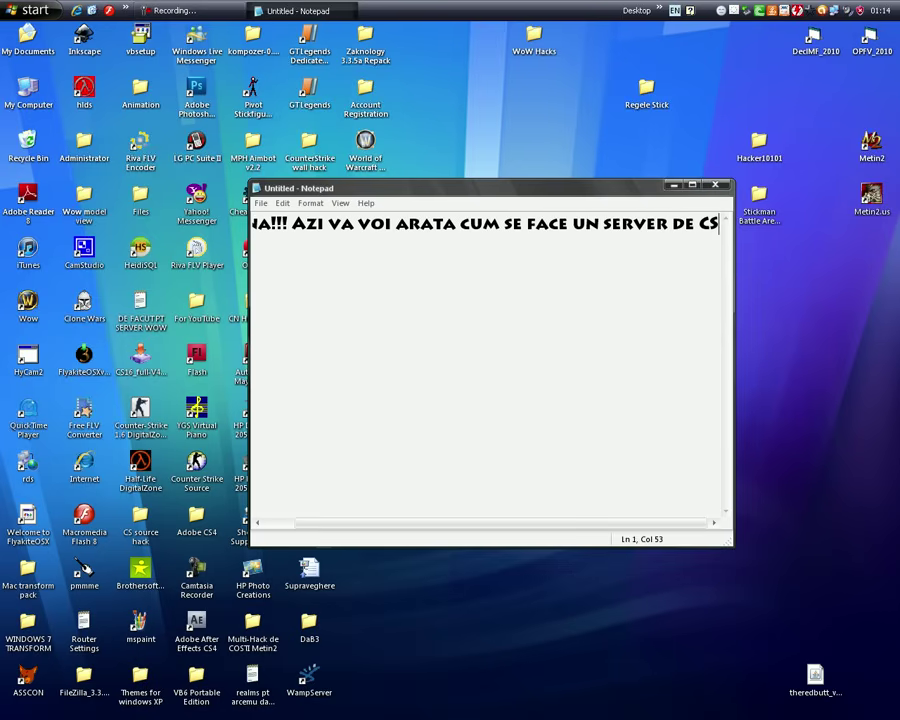
pyautogui.write('are ')
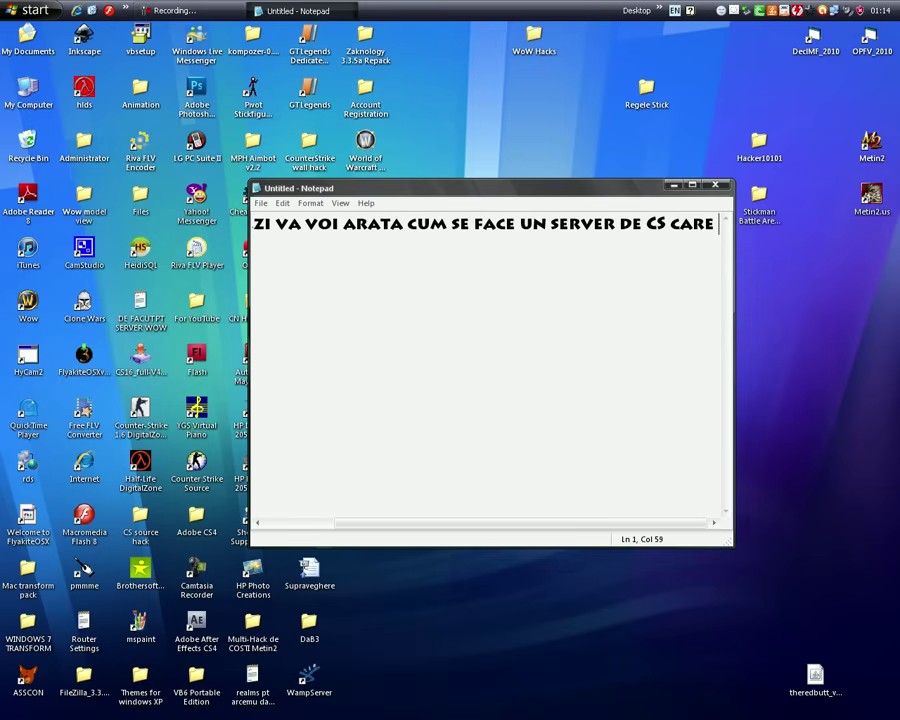
pyautogui.write('merge 1')
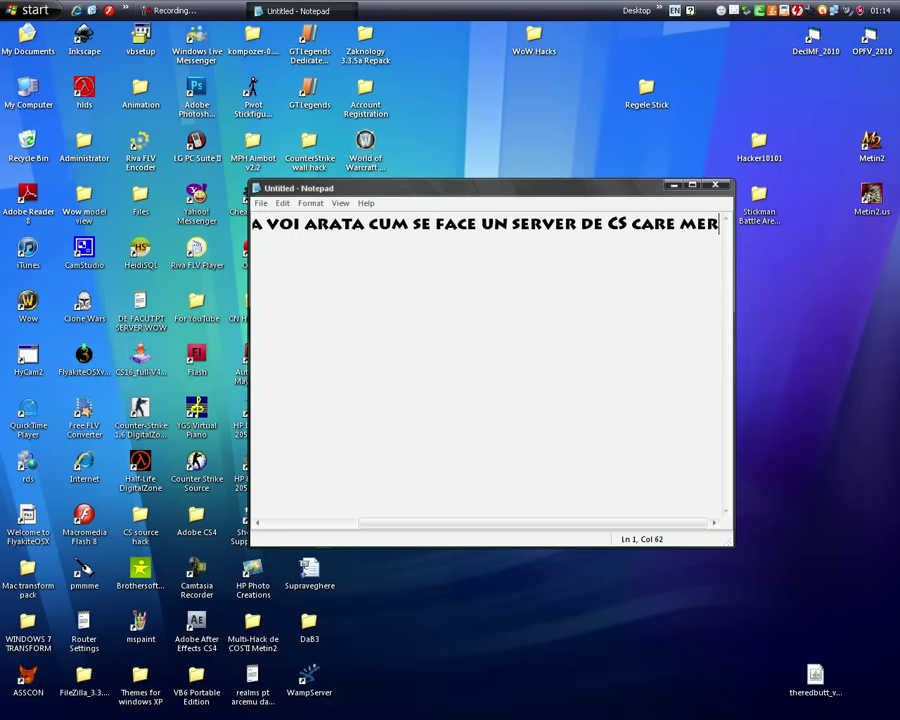
pyautogui.write('00')
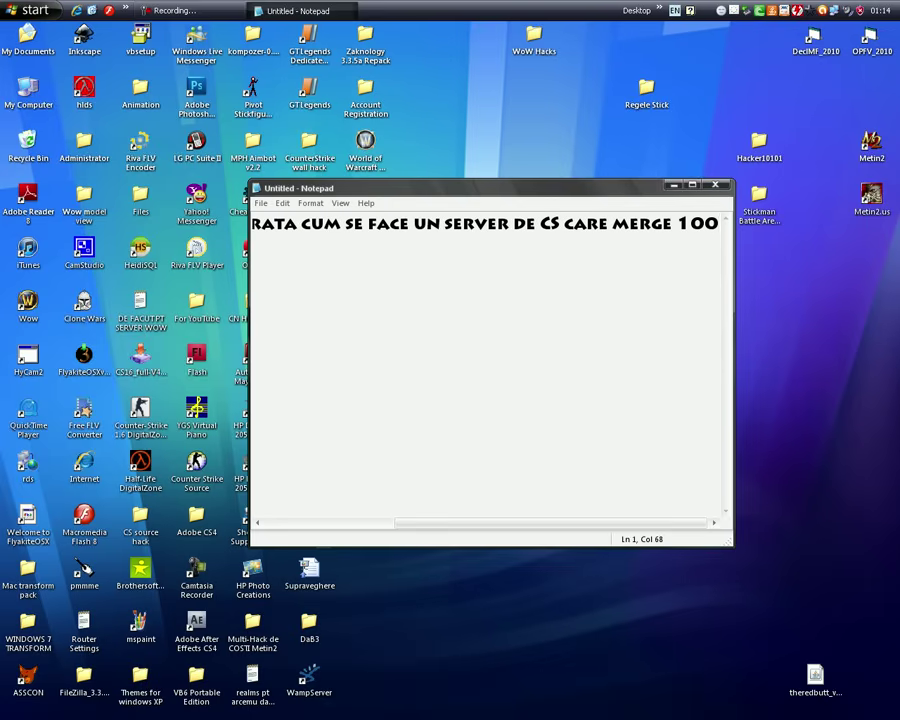
pyautogui.write('%')
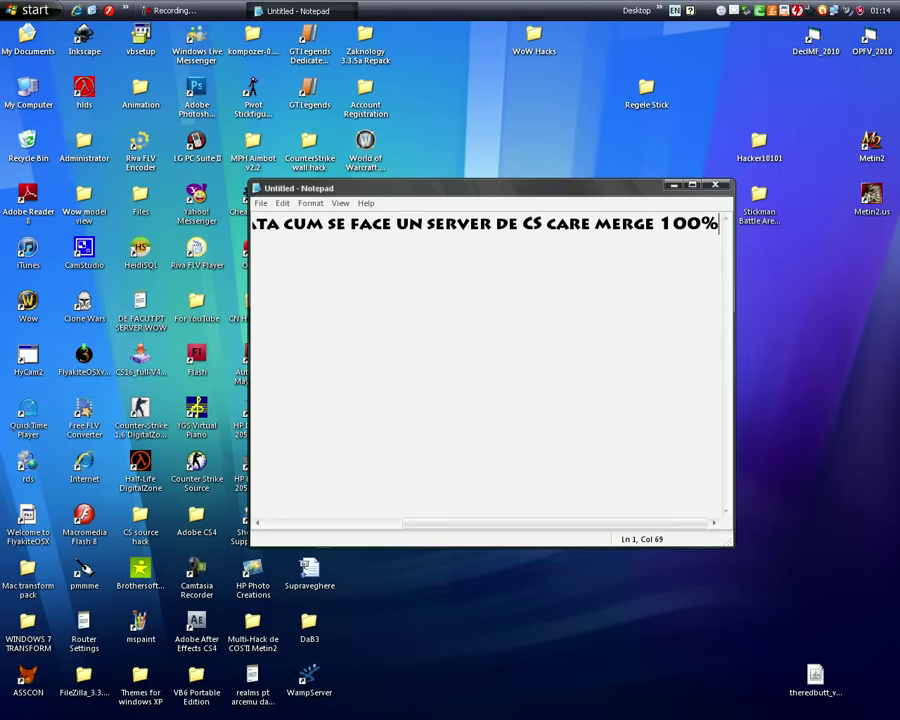
# Step: Add a second line to the note reading "Este foarte simplu!"
pyautogui.press('Return')
pyautogui.write('Es')
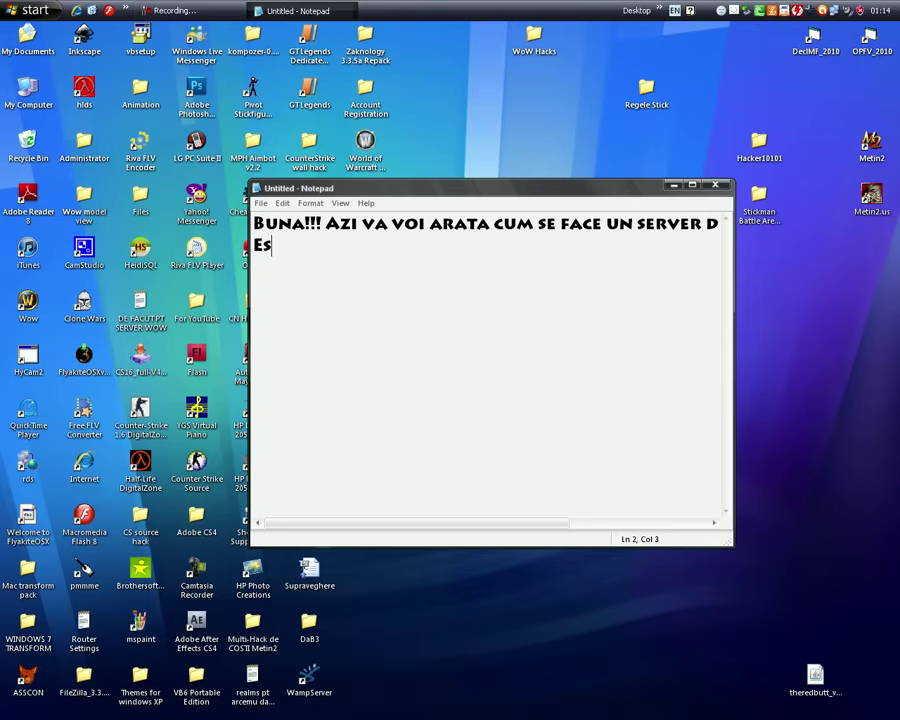
pyautogui.write('te foarte')
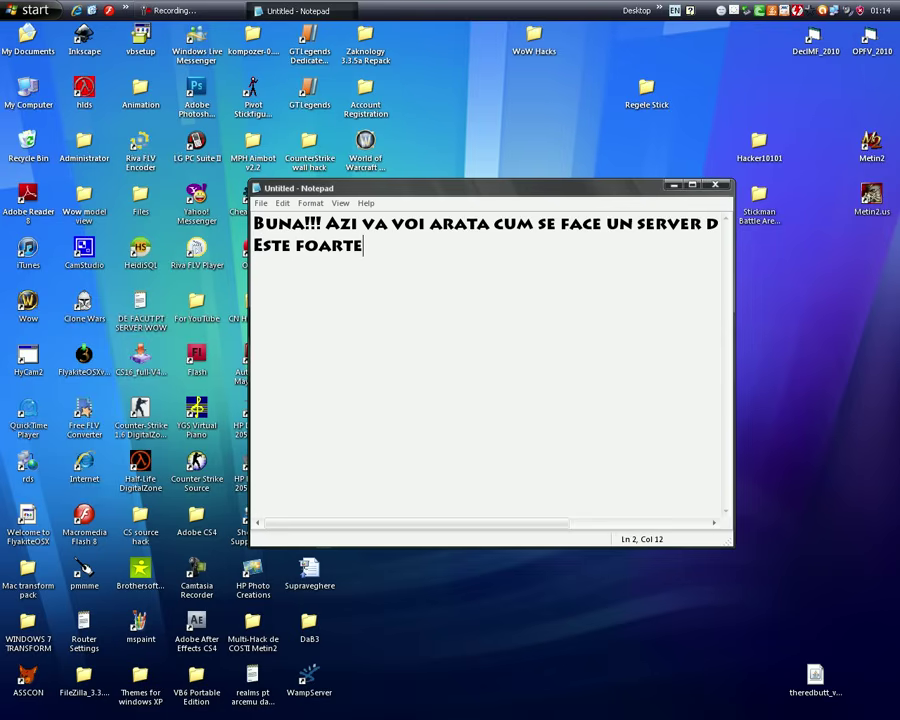
pyautogui.write(' simplu')
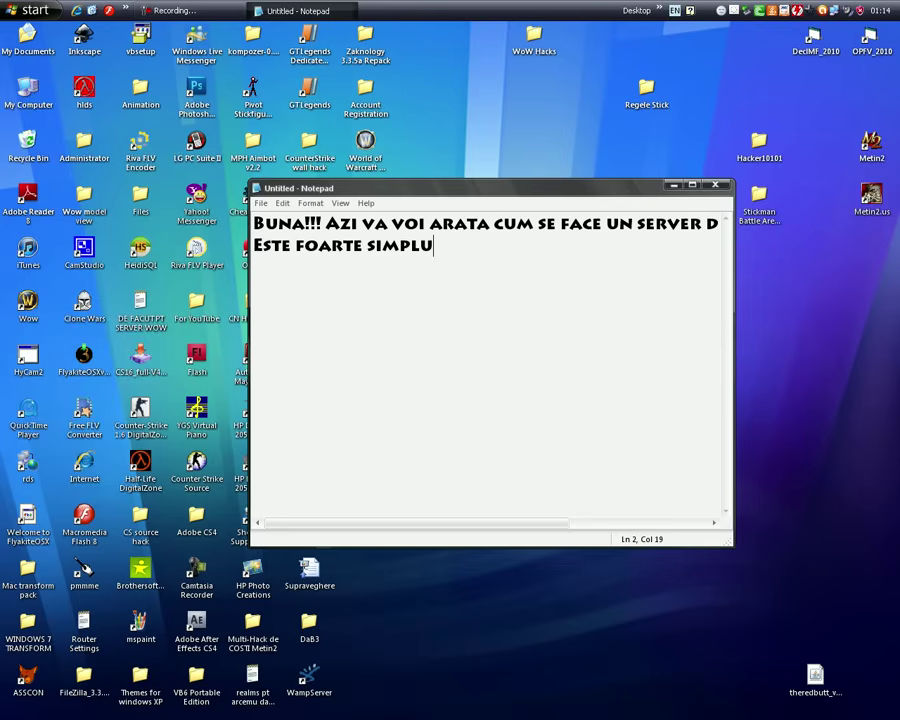
pyautogui.write('!')
# Step: Add a third line reading "Pasul 1: Intram in folderul in care am instalat CS-ul si dam dublu click pe Hlds"
pyautogui.press('Return')
pyautogui.write('Pasul q1')
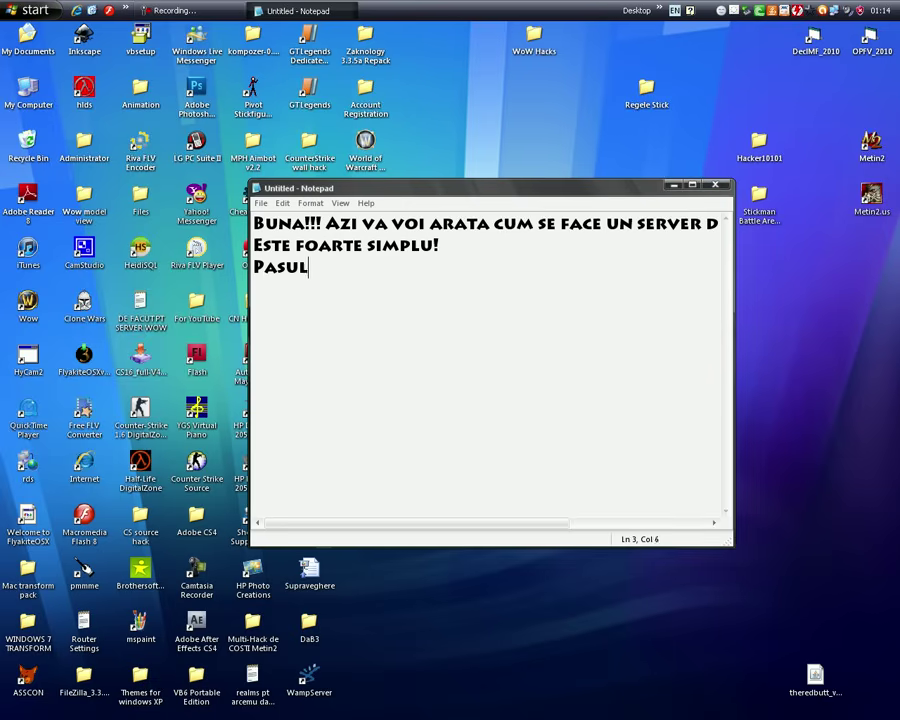
pyautogui.press('BackSpace')
pyautogui.press('BackSpace')
pyautogui.write('1: Intram in')
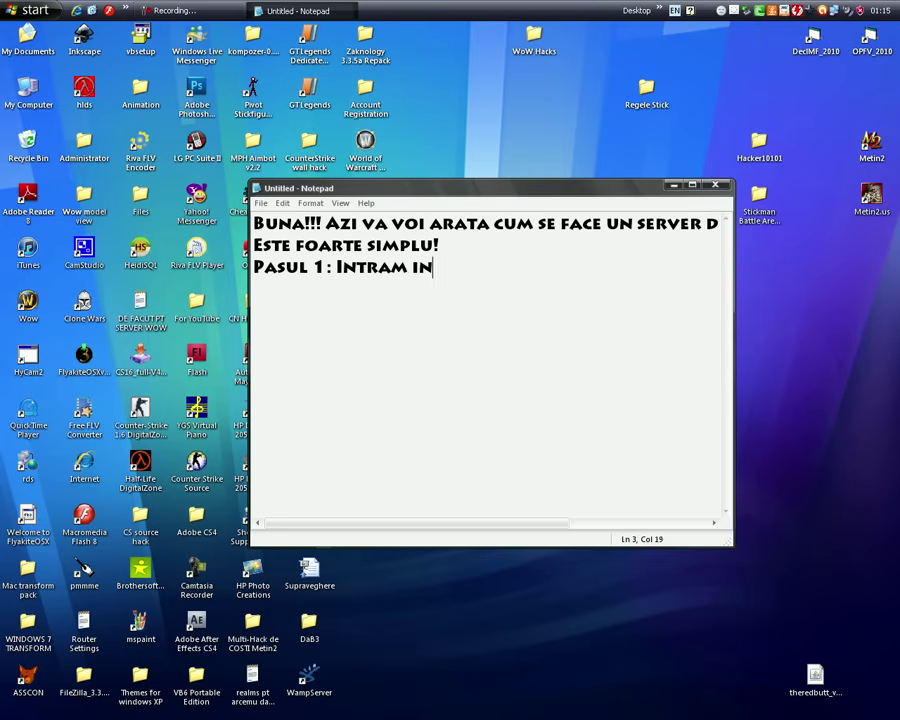
pyautogui.write(' folderu')
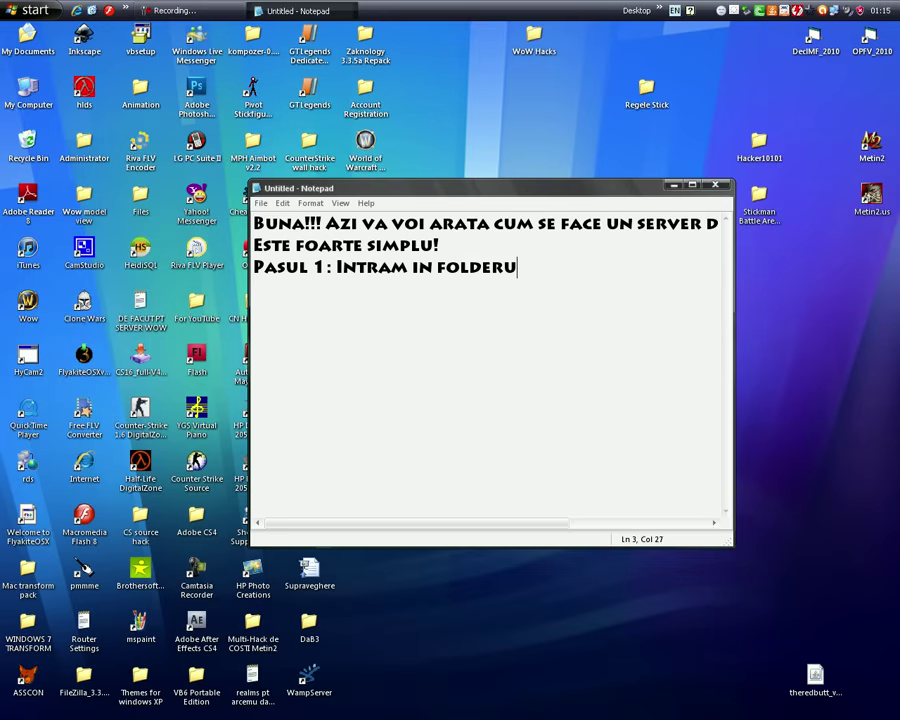
pyautogui.write('l in care am')
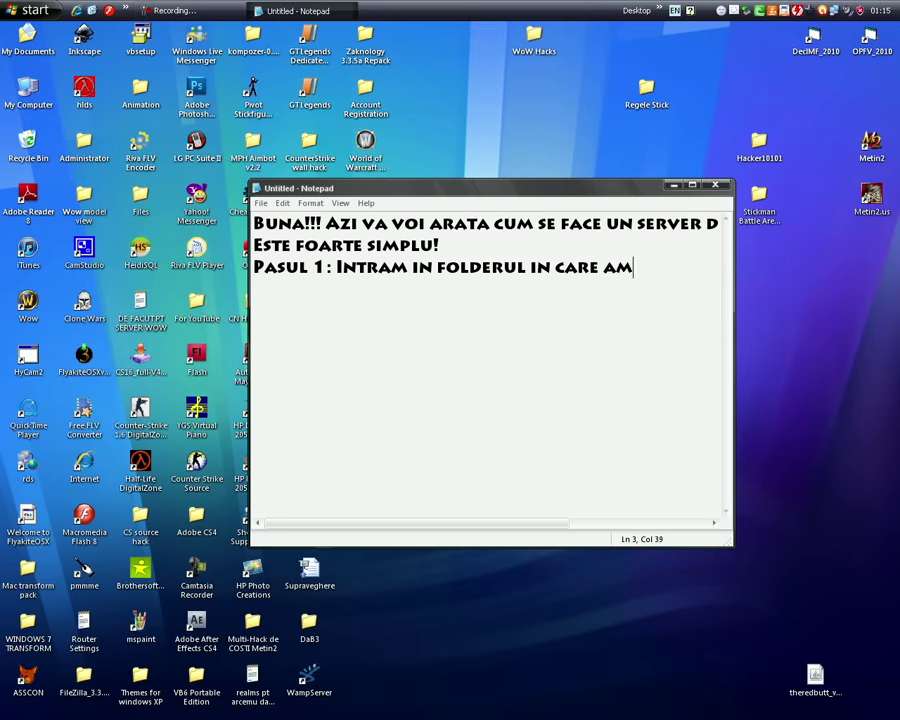
pyautogui.press('BackSpace')
pyautogui.write('m instalat CS')
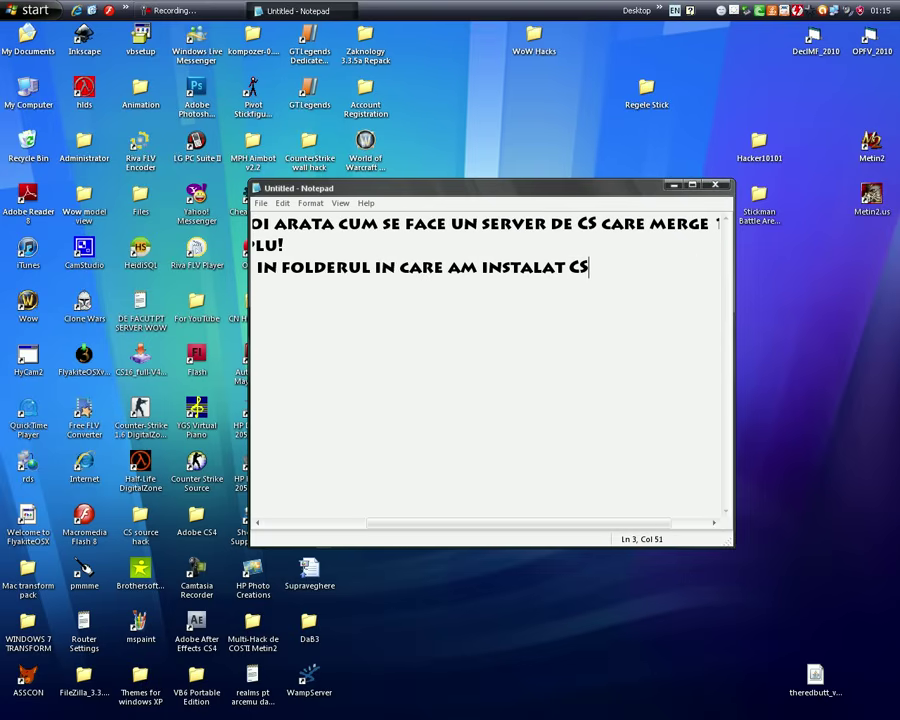
pyautogui.write('-Ul si dam d')
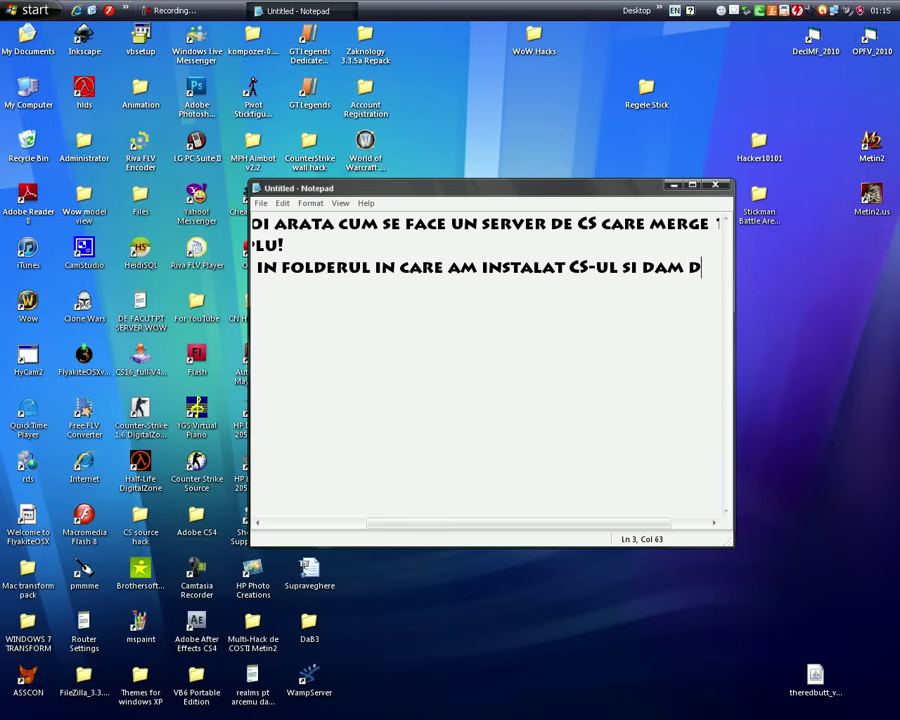
pyautogui.write('ublu cl')
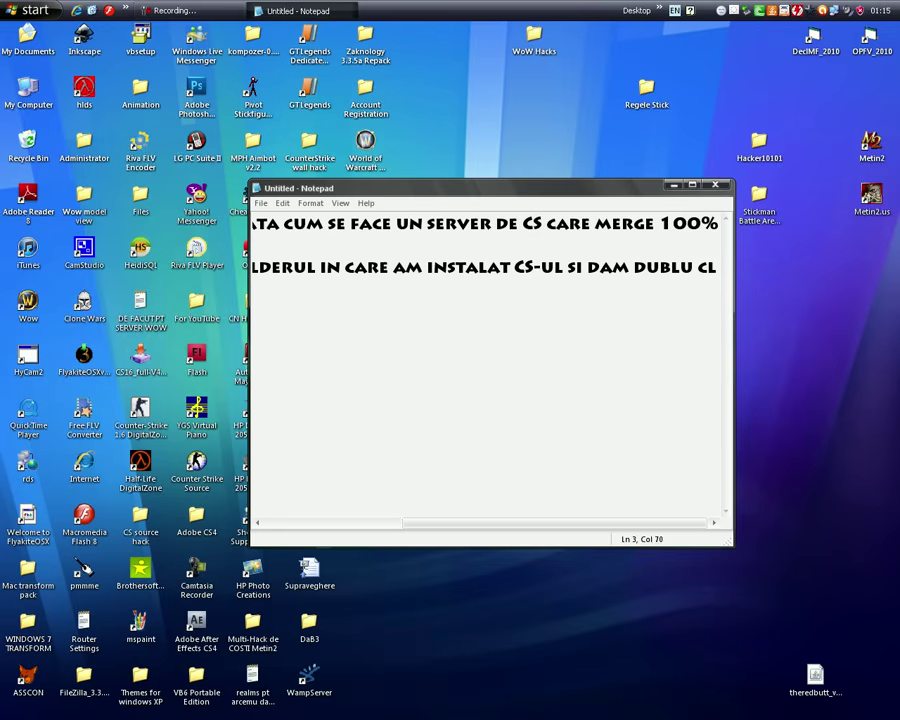
pyautogui.write('ick pe ')
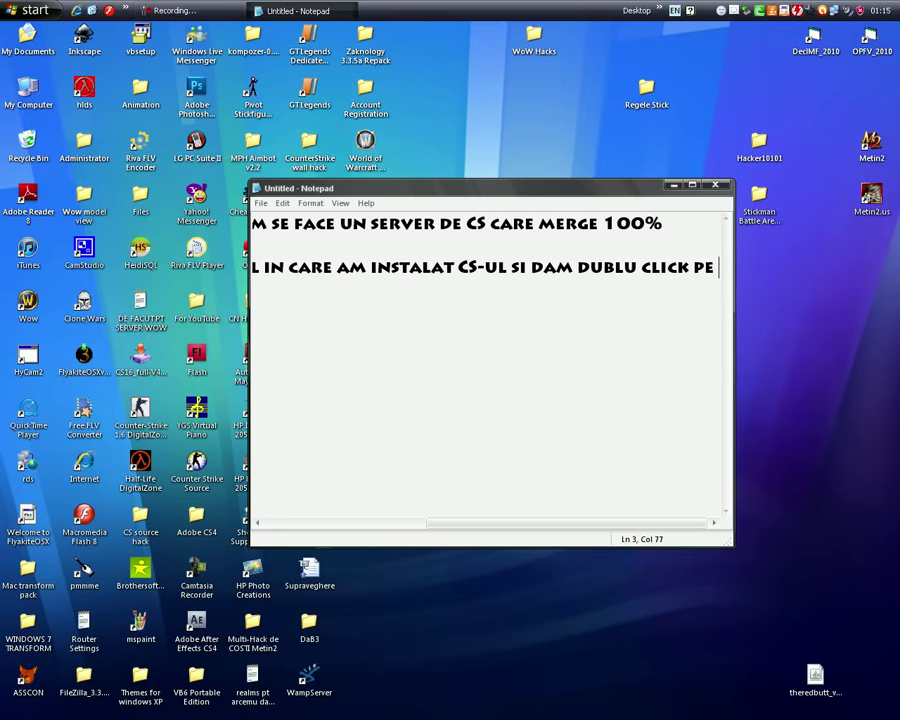
pyautogui.write('hlds')
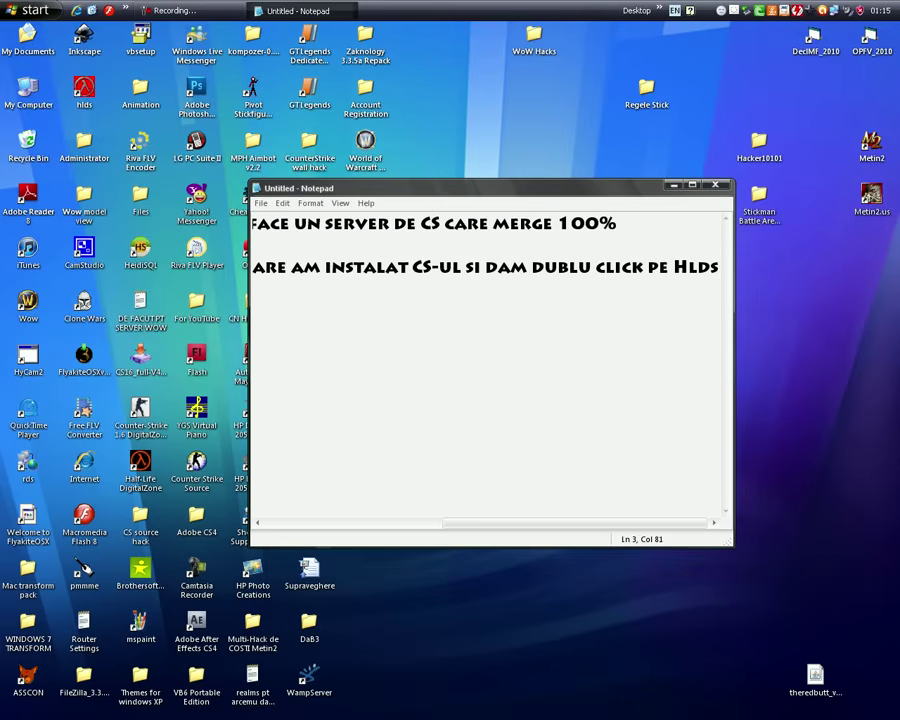
# Step: Point out the hlds shortcut on the desktop, and begin a fourth note line with "Pasul2 :"
pyautogui.click(84, 90)
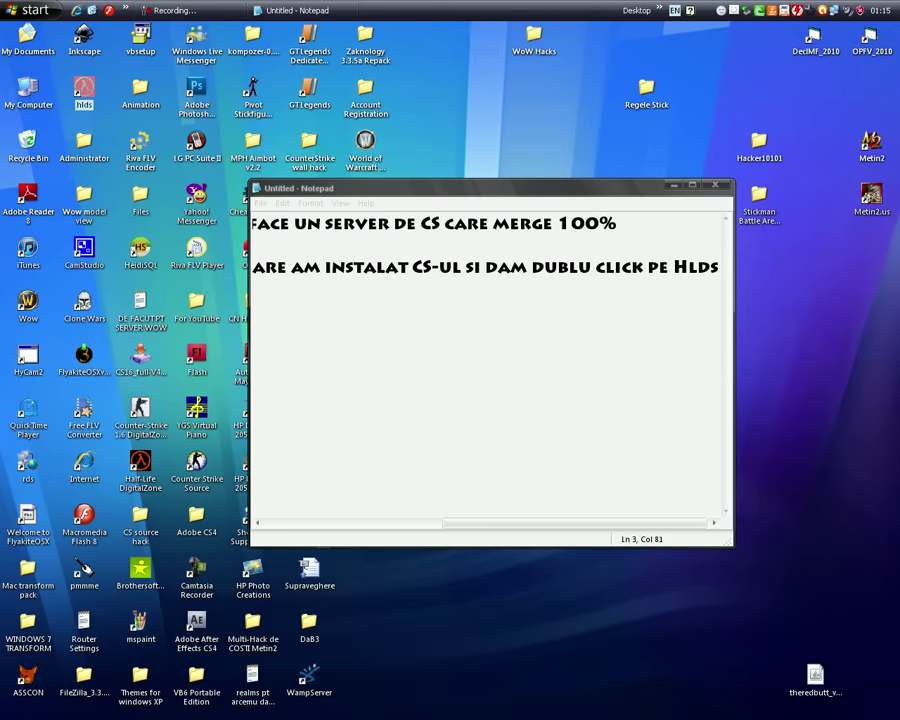
pyautogui.hotkey('alt', 'Tab')
pyautogui.press('Return')
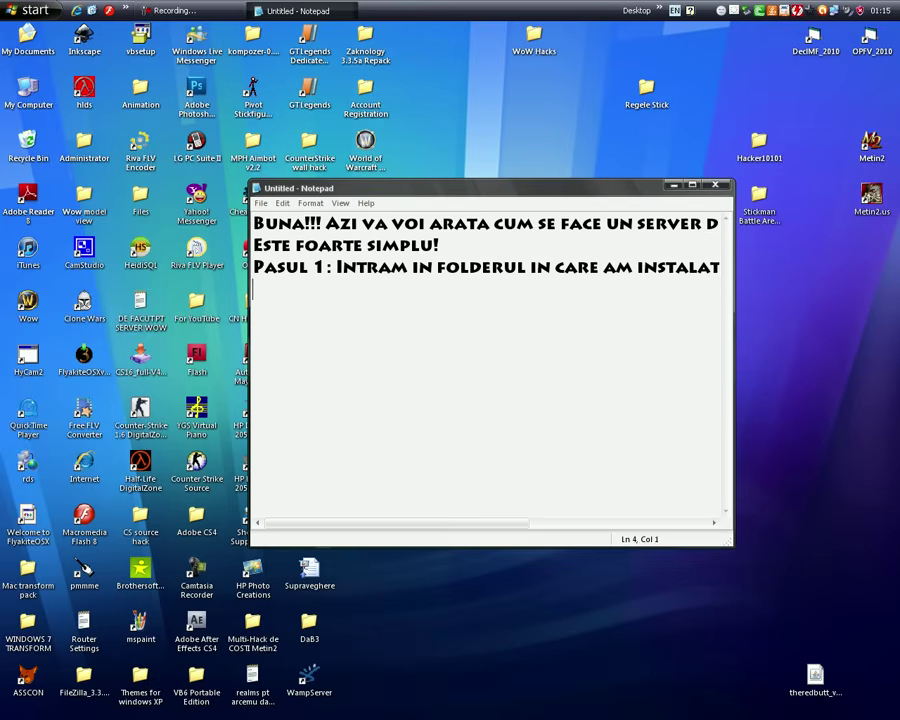
pyautogui.write('Pasul2')
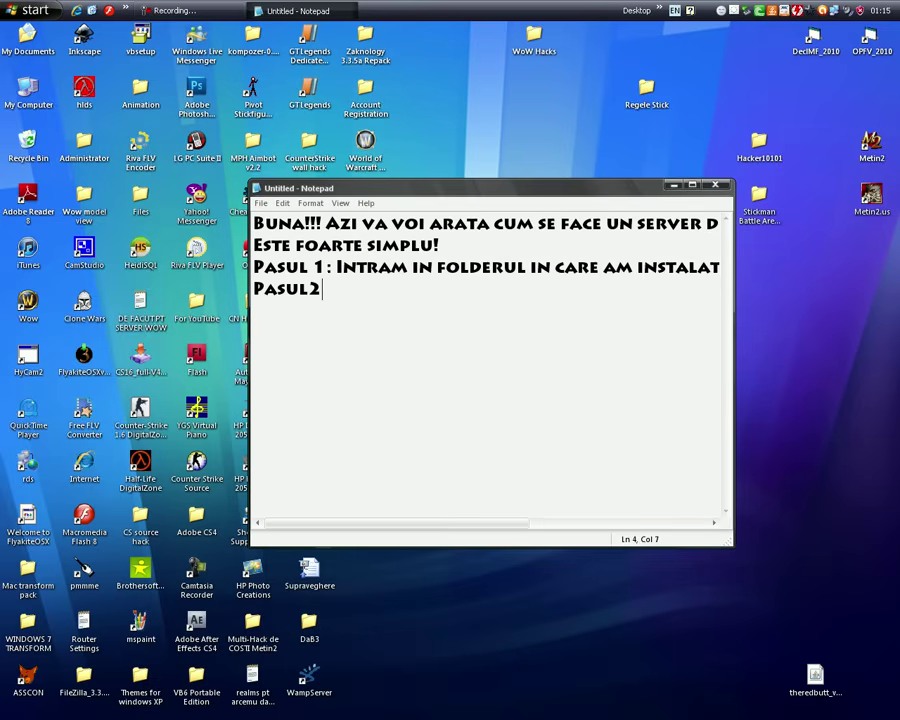
pyautogui.write(':')
pyautogui.press('BackSpace')
pyautogui.write(':')
# Step: Launch the hlds dedicated server from the desktop and set its server name to Cs.YouTube.ro
pyautogui.click(84, 90)
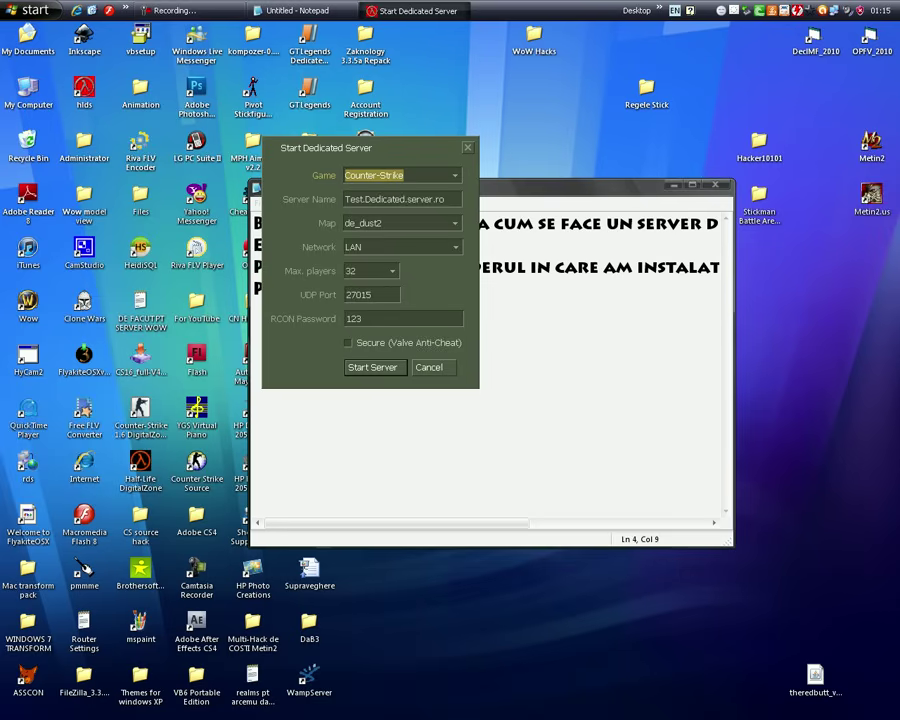
pyautogui.press('Tab')
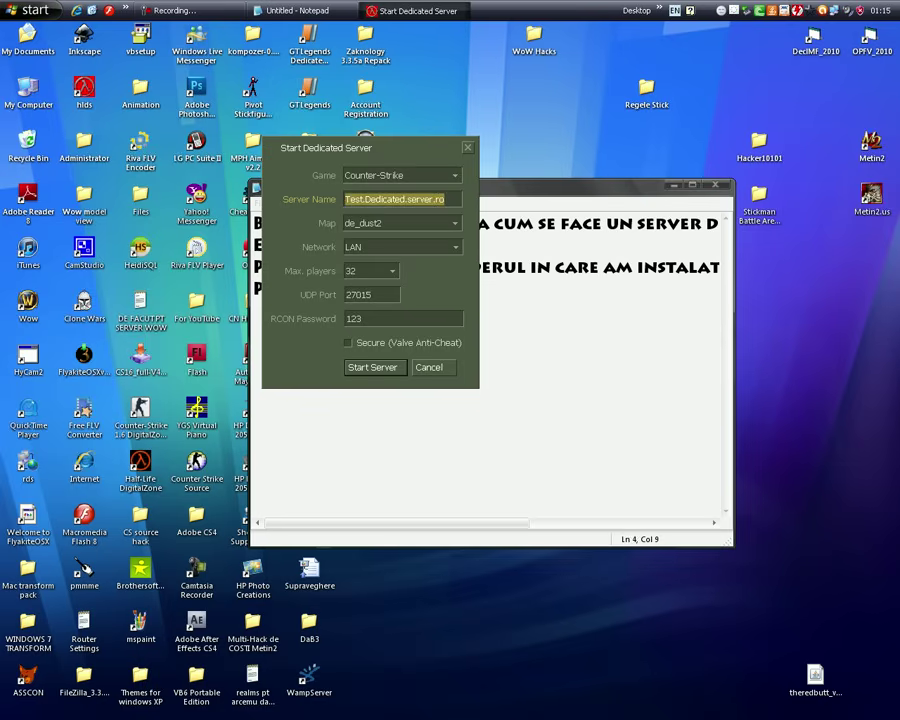
pyautogui.press('BackSpace')
pyautogui.write('Cs')
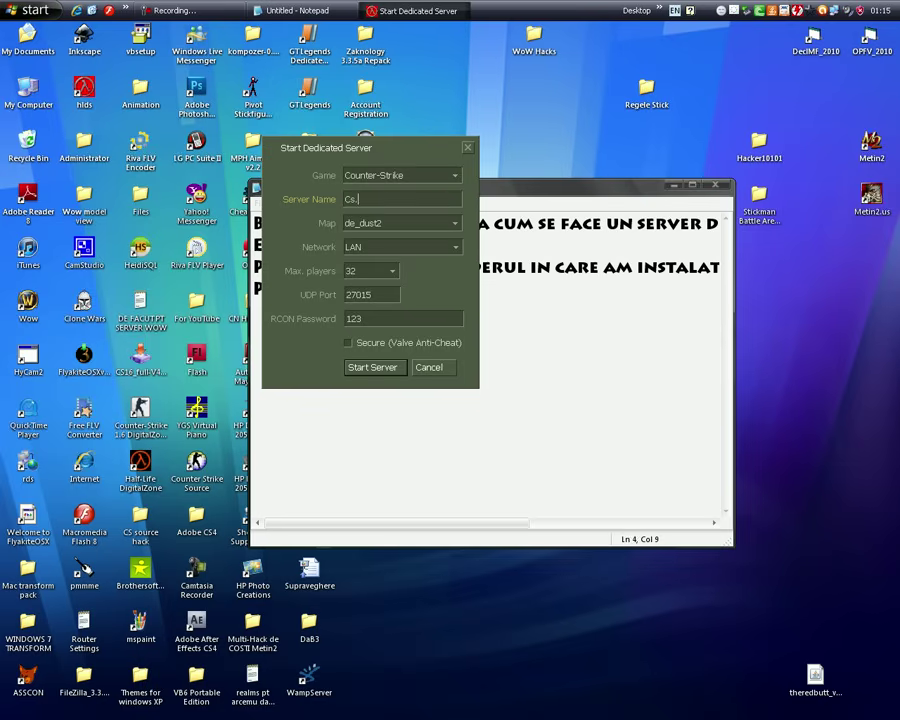
pyautogui.write('.YouTube.ro')
# Step: Switch back to Notepad, complete the "Pasul2 :" line with "Facem si modificam optiunile", and start a new line
pyautogui.hotkey('alt', 'Tab')
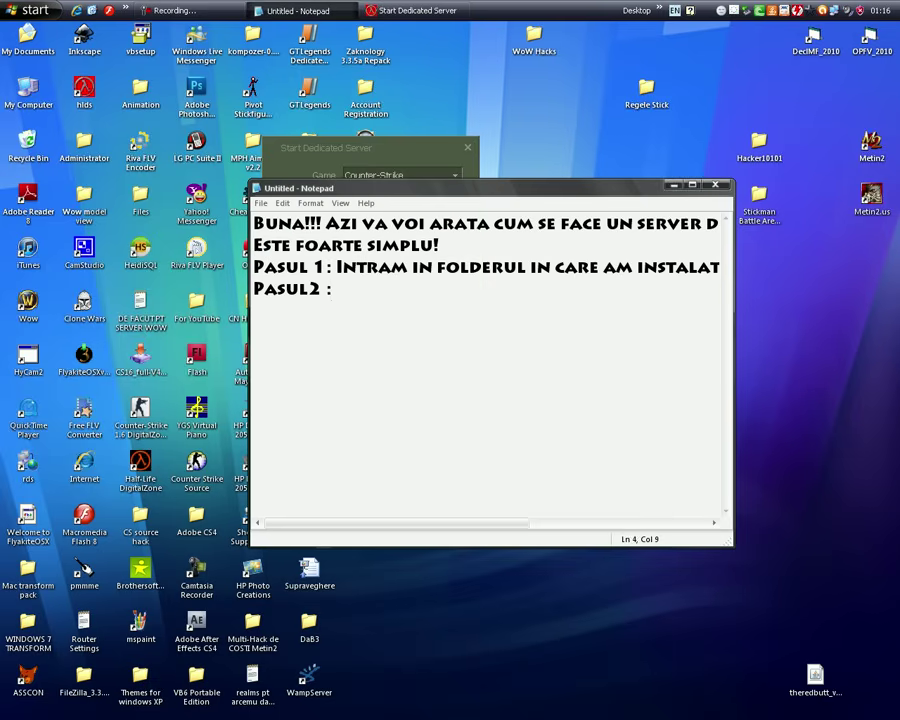
pyautogui.write('Facem si')
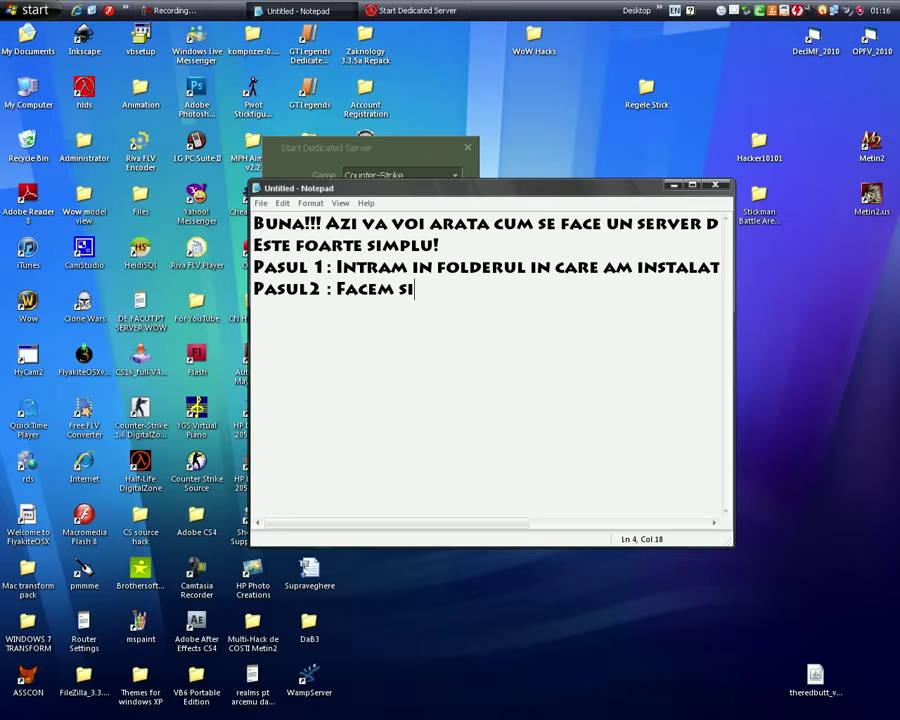
pyautogui.write(' modificam ')
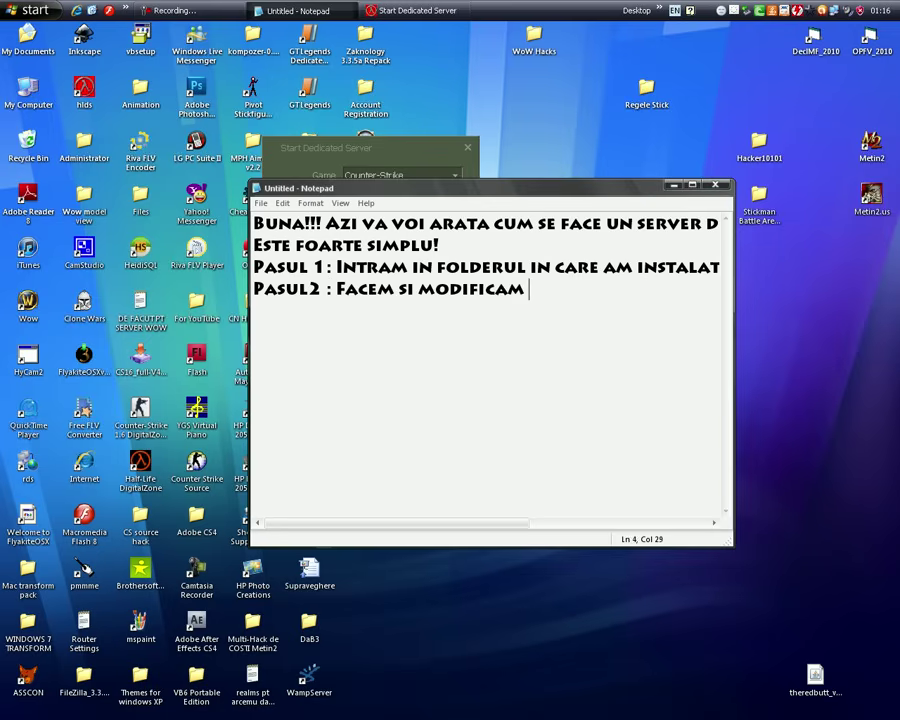
pyautogui.write('optiunile')
pyautogui.press('Return')
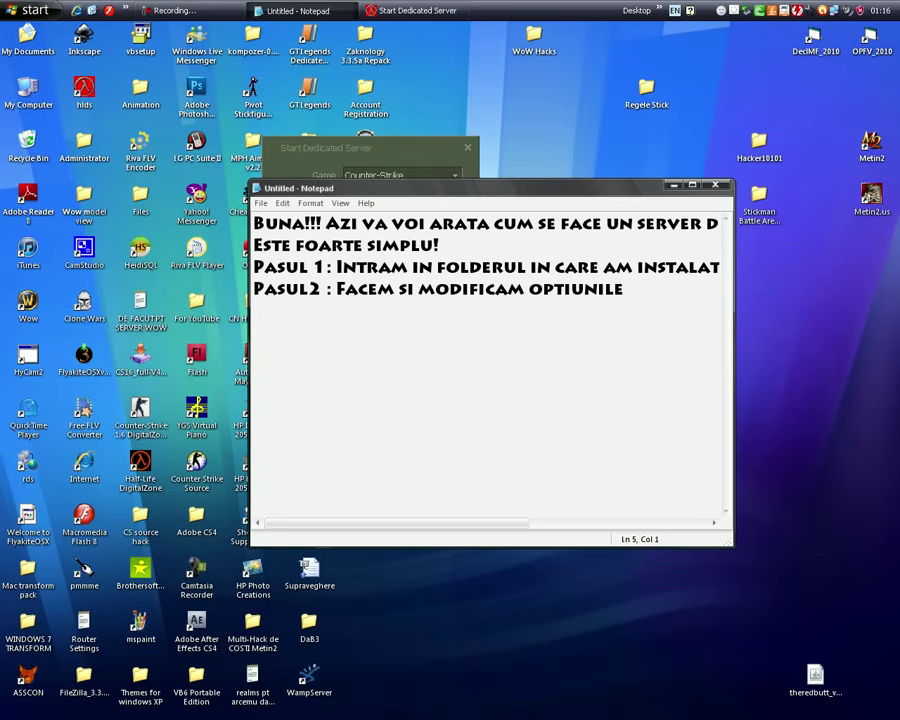
# Step: Return to the Start Dedicated Server dialog and choose de_aztec as the server's map
pyautogui.hotkey('alt', 'Tab')
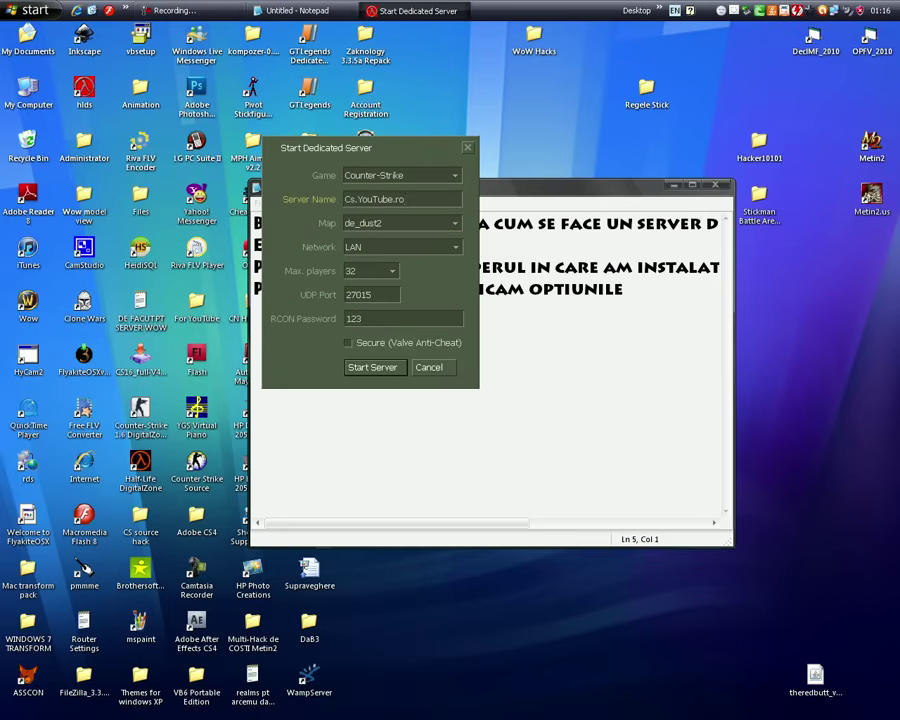
pyautogui.click(400, 223)
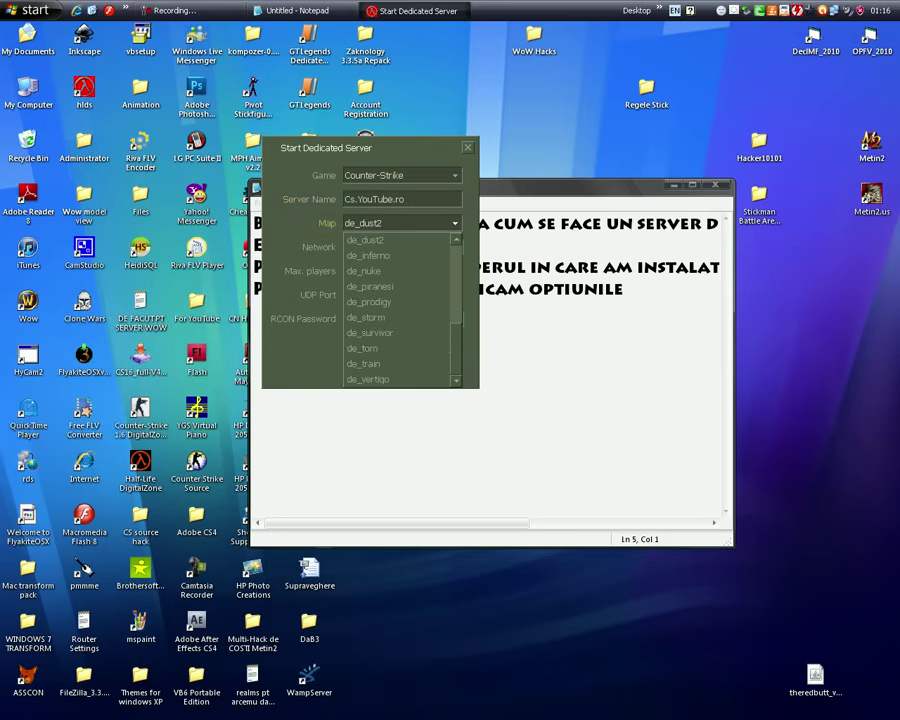
pyautogui.scroll(3, 400, 310)
pyautogui.scroll(5, 400, 310)
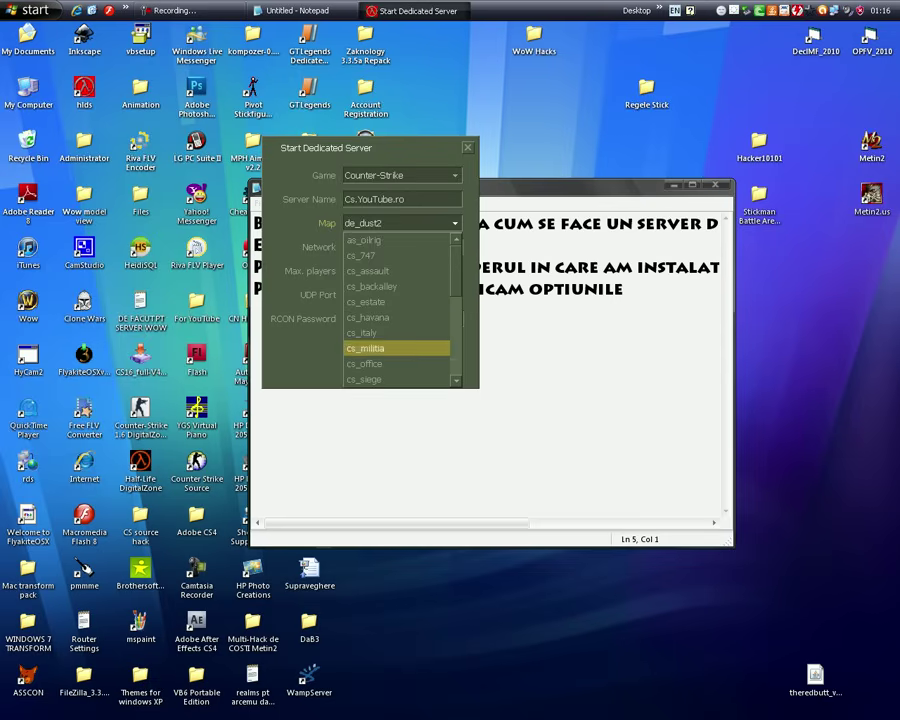
pyautogui.scroll(-3, 396, 363)
pyautogui.click(396, 363)
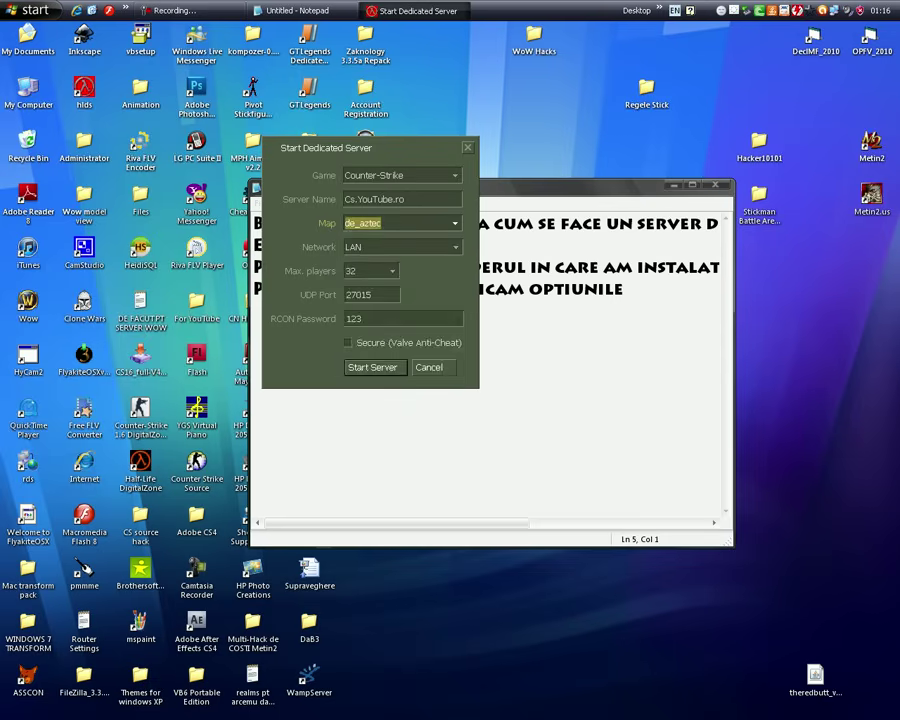
# Step: Set the server's network type to LAN
pyautogui.click(400, 247)
pyautogui.click(400, 247)
pyautogui.click(400, 247)
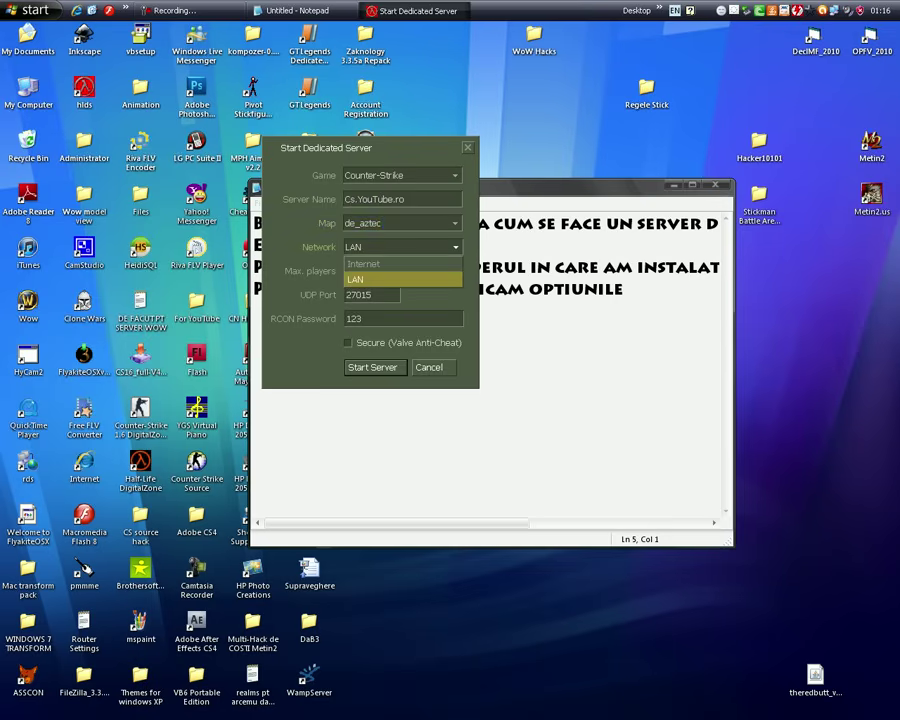
pyautogui.press('Return')
# Step: Switch to Notepad and write the note "Pasul 3: PENTRU A MERGE SELECTATI LAN!!!"
pyautogui.hotkey('alt', 'Tab')
pyautogui.write('Pasul 3:')
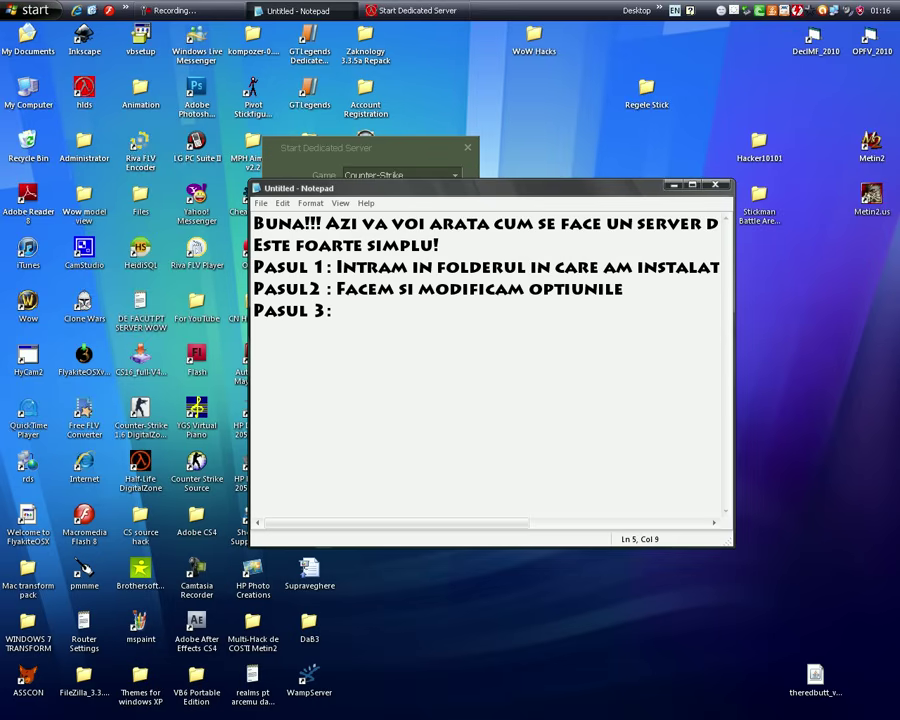
pyautogui.write(' PENTRU A MERGE')
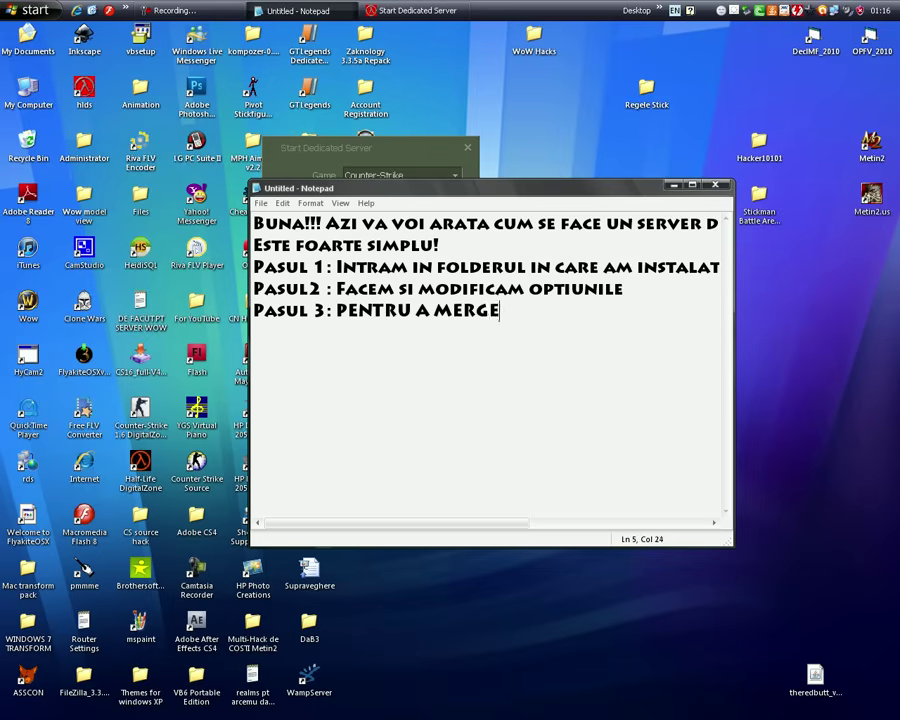
pyautogui.write(' SELECTAI')
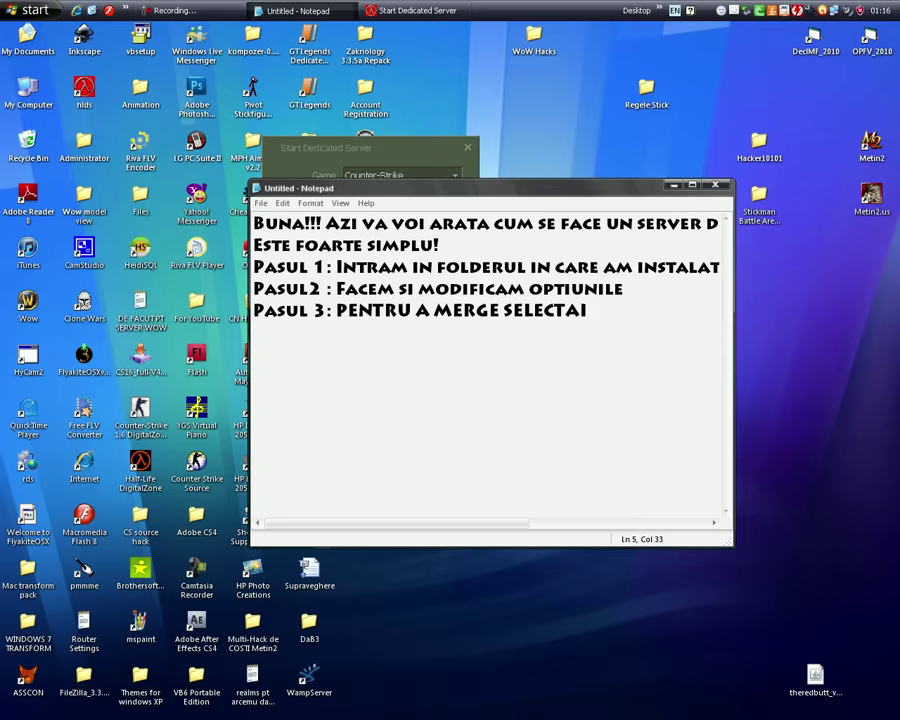
pyautogui.press('BackSpace')
pyautogui.write('TI LAN!!!')
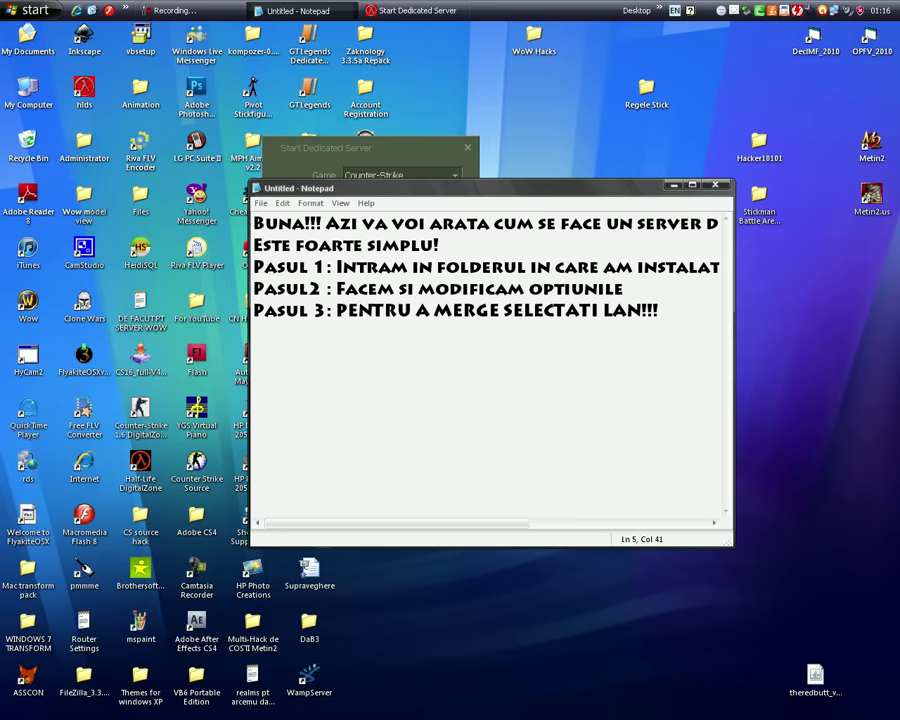
# Step: Continue the Pasul 3 line with "POATE ATI VAZUT TURORIALE CARE NU"
pyautogui.write(' POATE ATI VAZUT T')
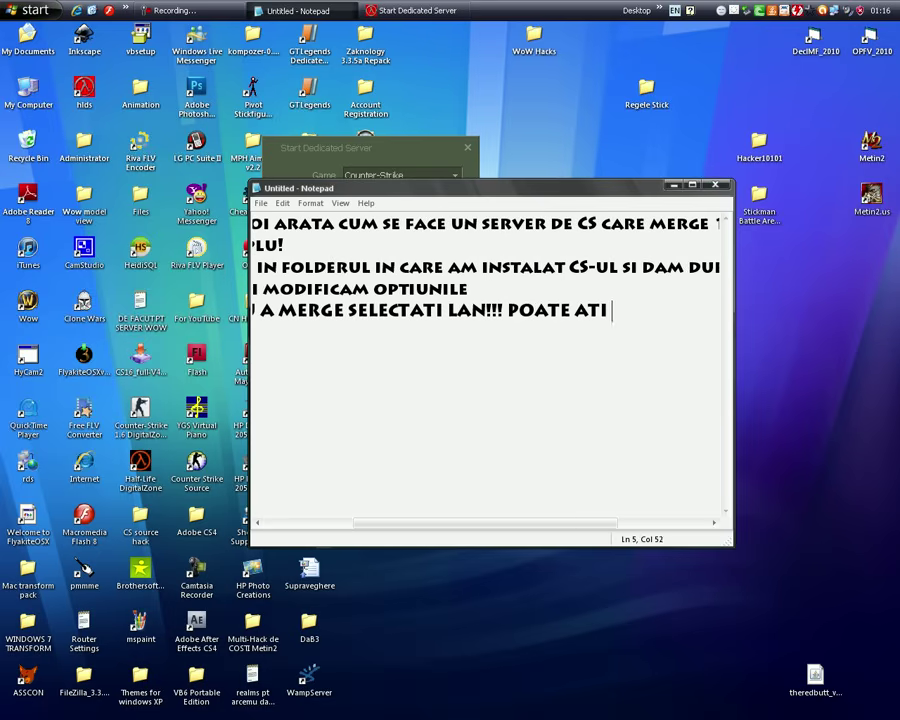
pyautogui.write('UROI')
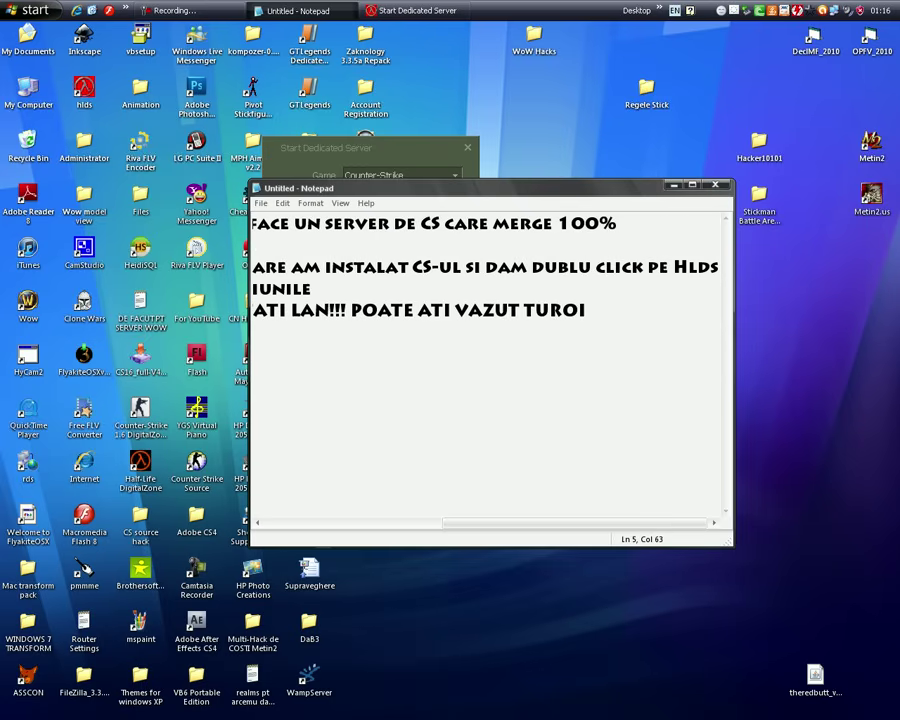
pyautogui.press('BackSpace')
pyautogui.write('RIA')
pyautogui.write('LE CARE NU ')
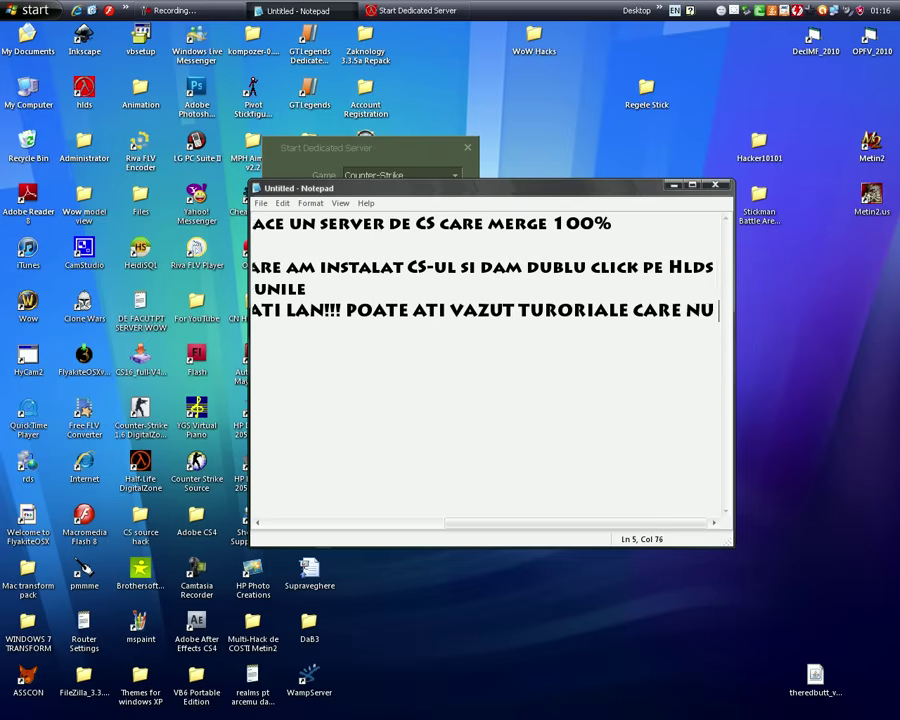
# Step: Complete the Pasul 3 line with "AU MERS CU INTERNET,DAR CU LAN MERGE 100%"
pyautogui.write('AU ME')
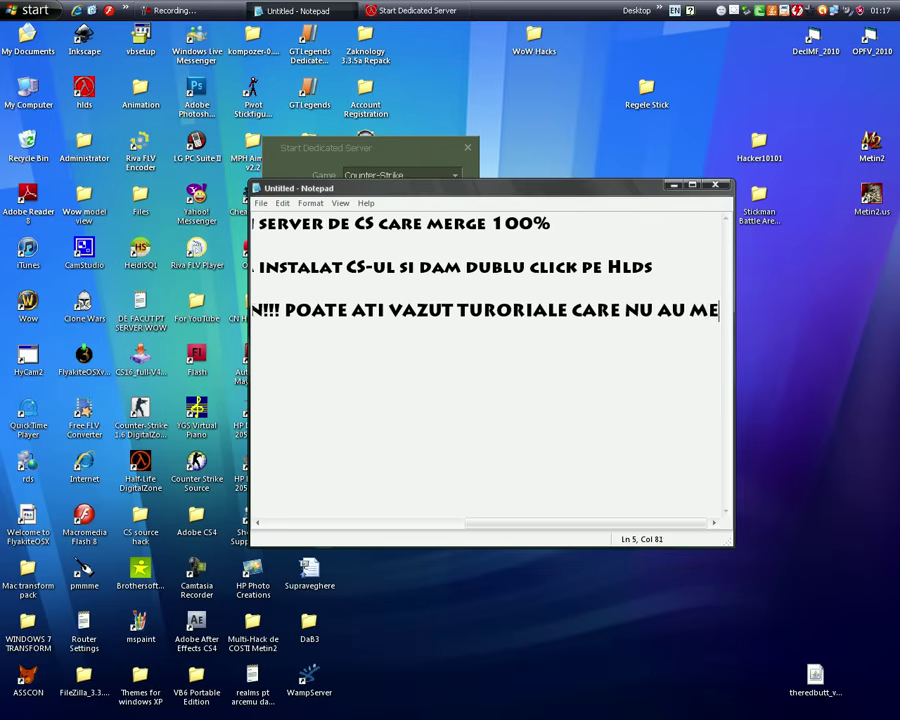
pyautogui.write('RS CU I')
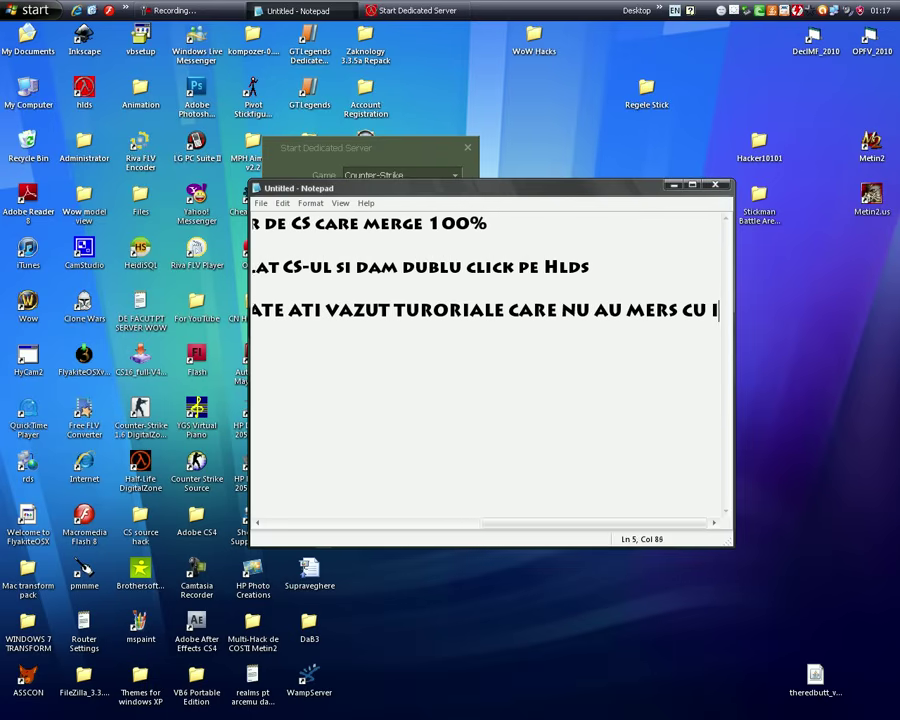
pyautogui.write('NTERNET,DAR CU LA')
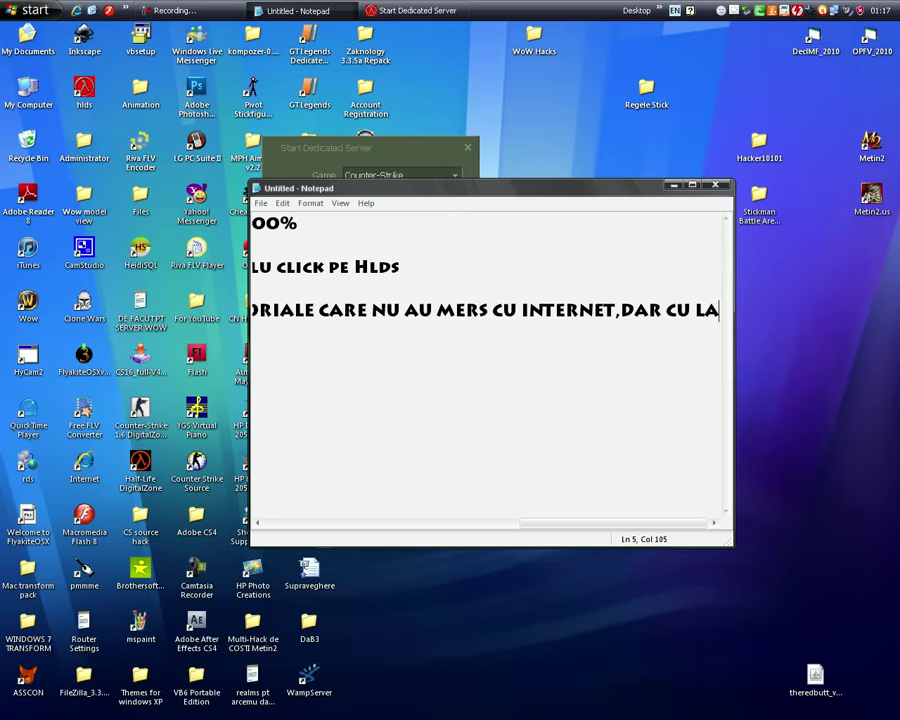
pyautogui.write('N MAE')
pyautogui.press('BackSpace')
pyautogui.press('BackSpace')
pyautogui.write('ERGE ')
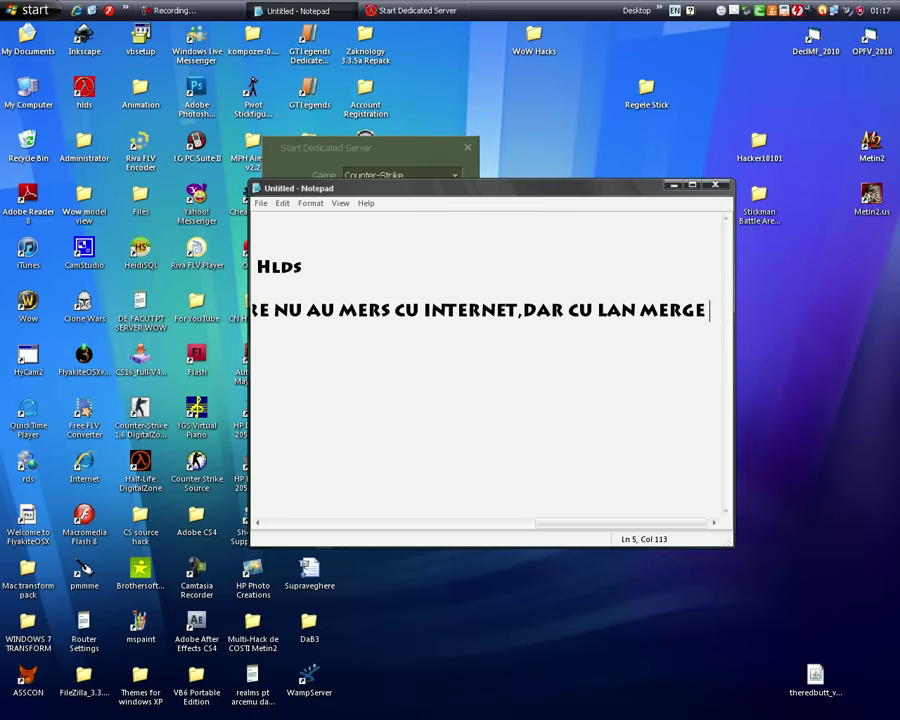
pyautogui.write('100')
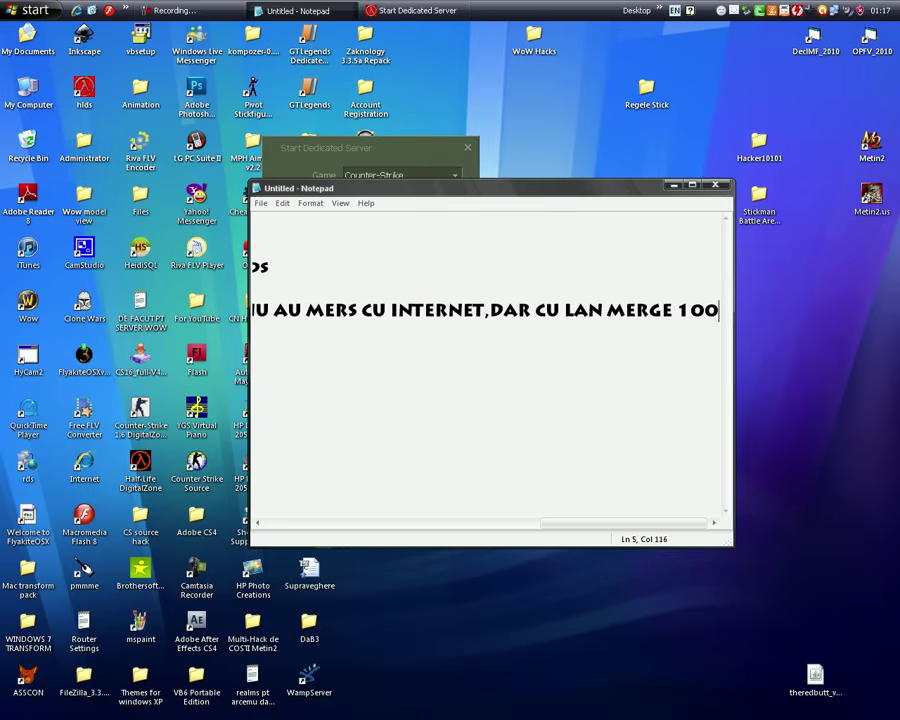
pyautogui.write('%')
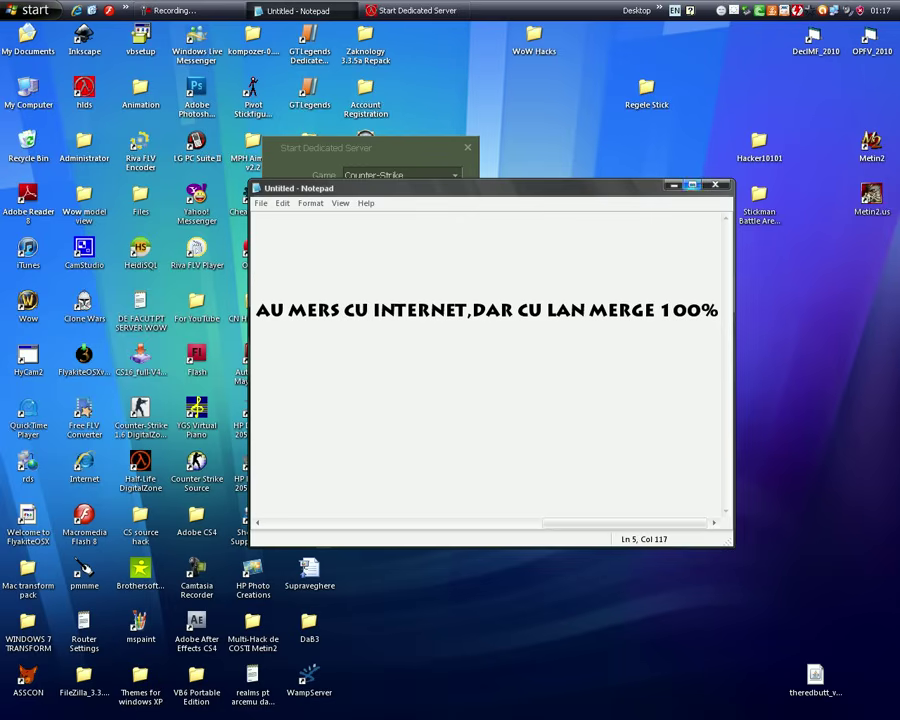
# Step: Maximize the Notepad window and place the cursor at the start of the Pasul 3 line
pyautogui.hotkey('alt', 'space')
pyautogui.press('x')
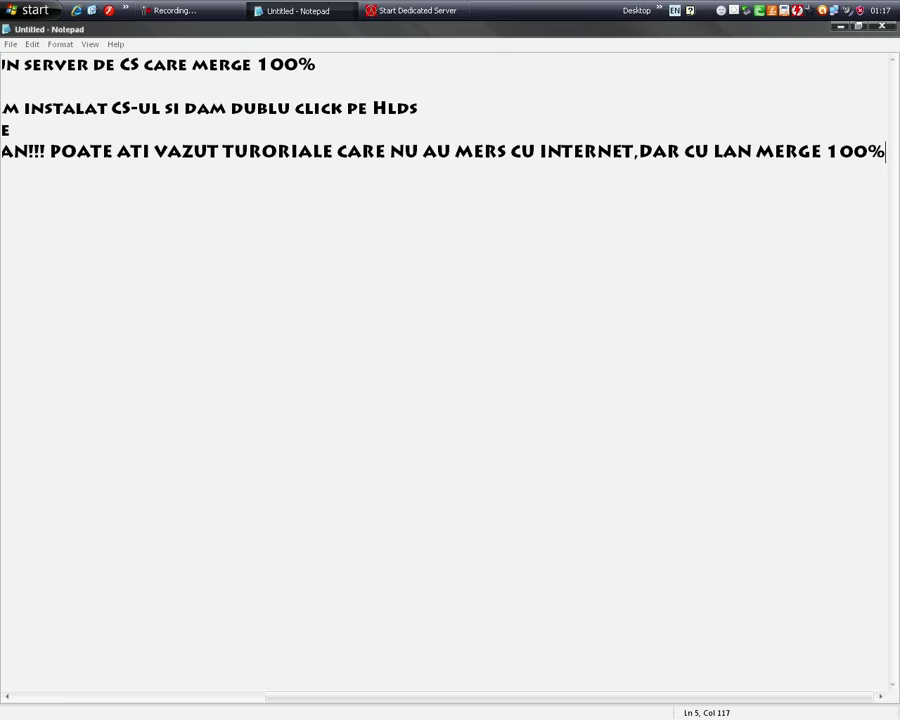
pyautogui.hscroll(-10, 450, 370)
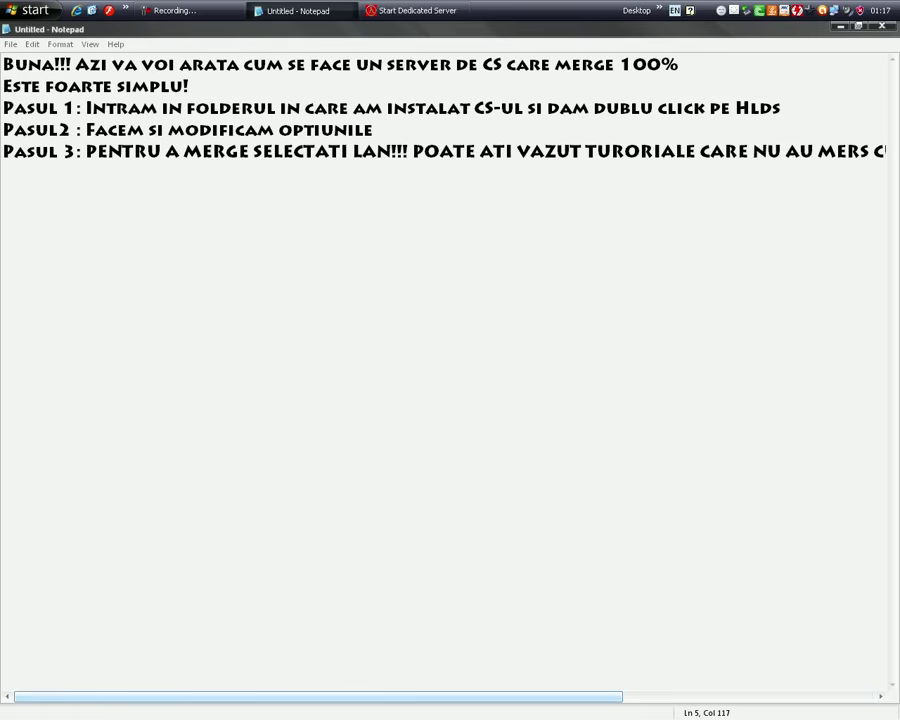
pyautogui.click(13, 151)
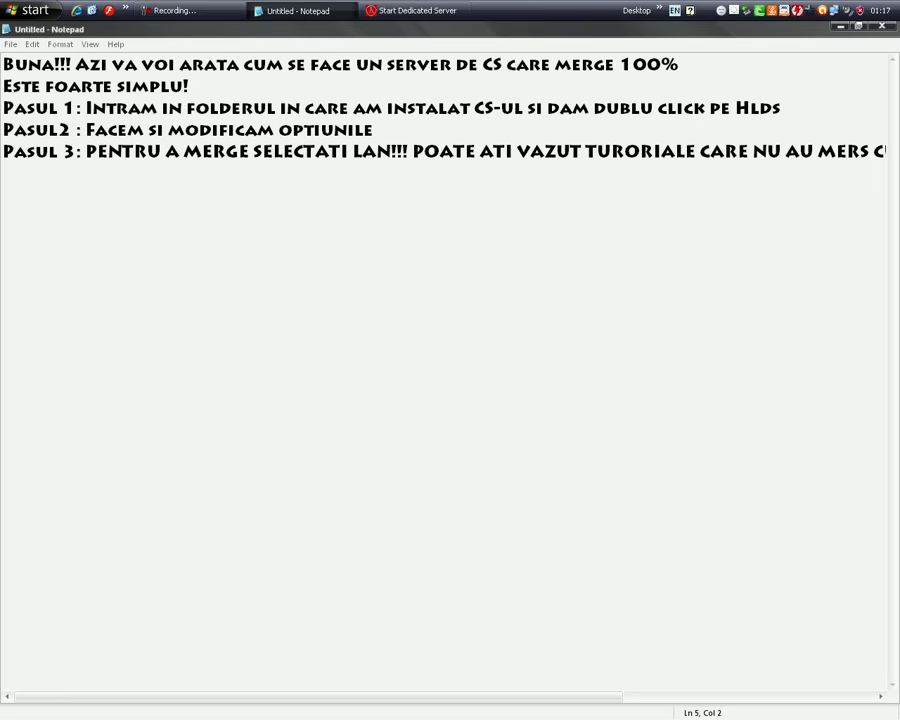
pyautogui.press('Left')
# Step: Return to the Start Dedicated Server dialog, keep the maximum players at 32, and start the server
pyautogui.hotkey('alt', 'Tab')
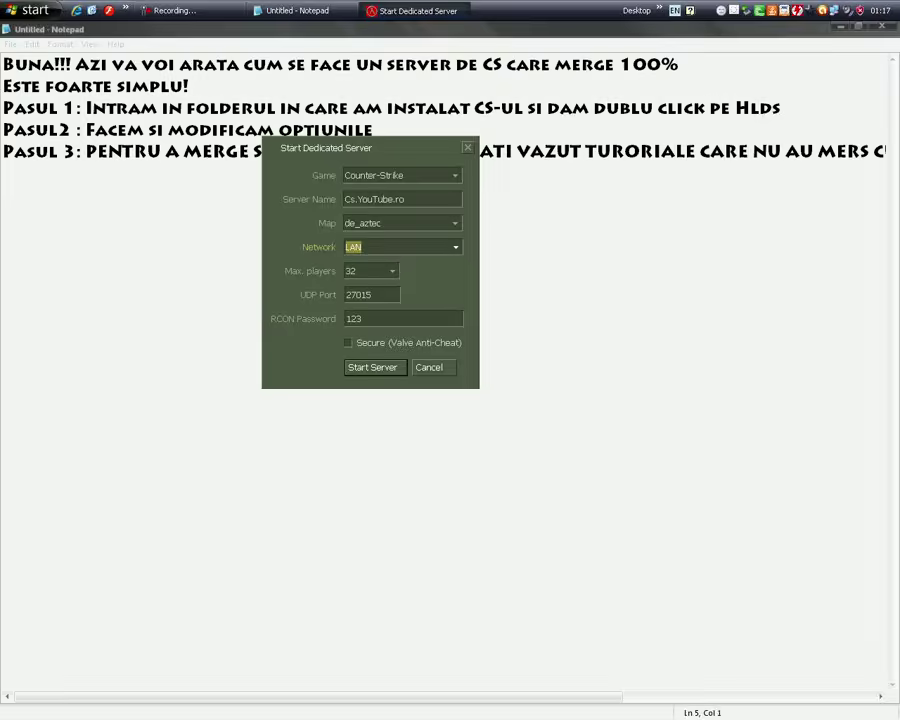
pyautogui.click(370, 271)
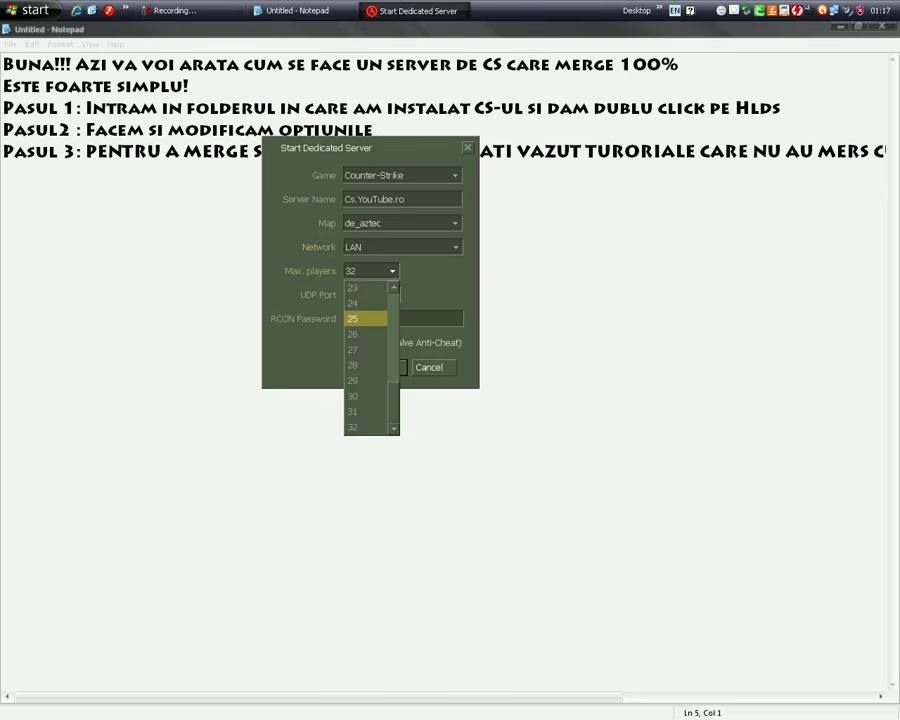
pyautogui.press('Return')
pyautogui.press('Tab')
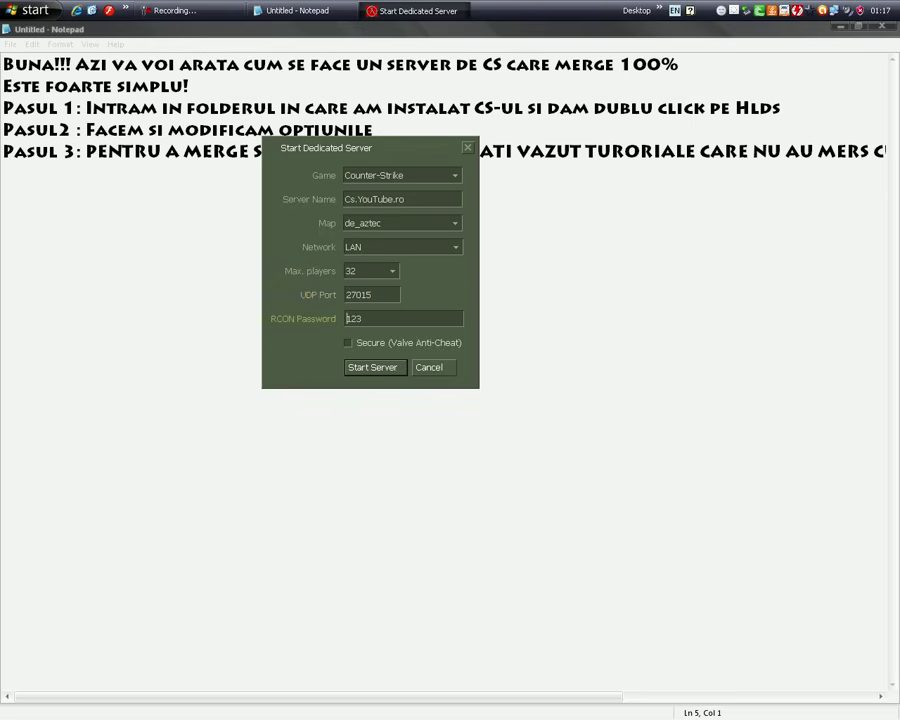
pyautogui.press('Tab')
pyautogui.press('space')
pyautogui.press('Return')
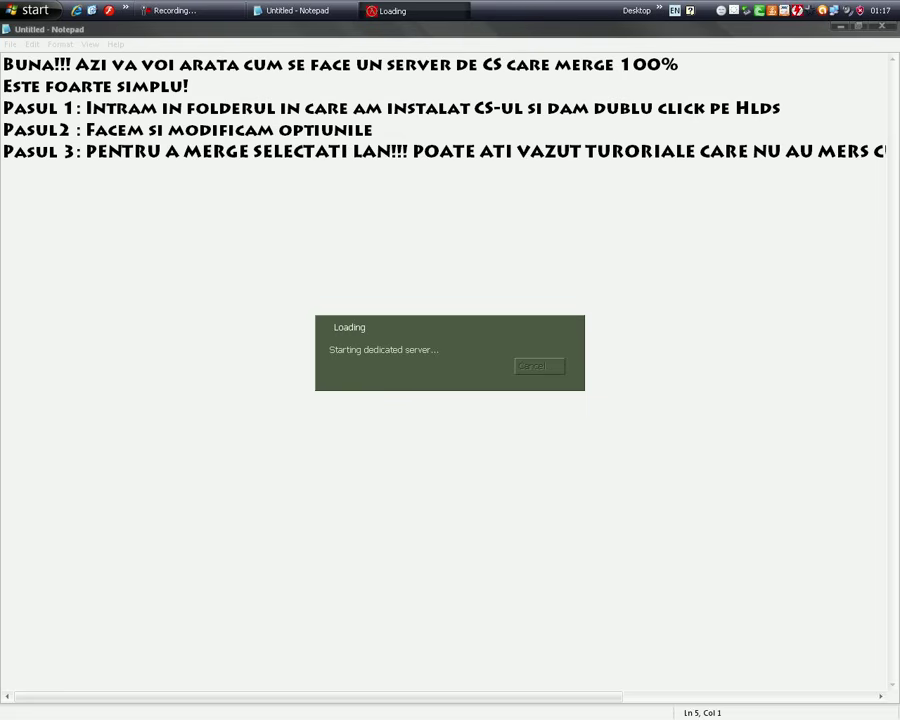
# Step: Go back to Notepad and start an empty line below the Pasul 3 note
pyautogui.click(58, 151)
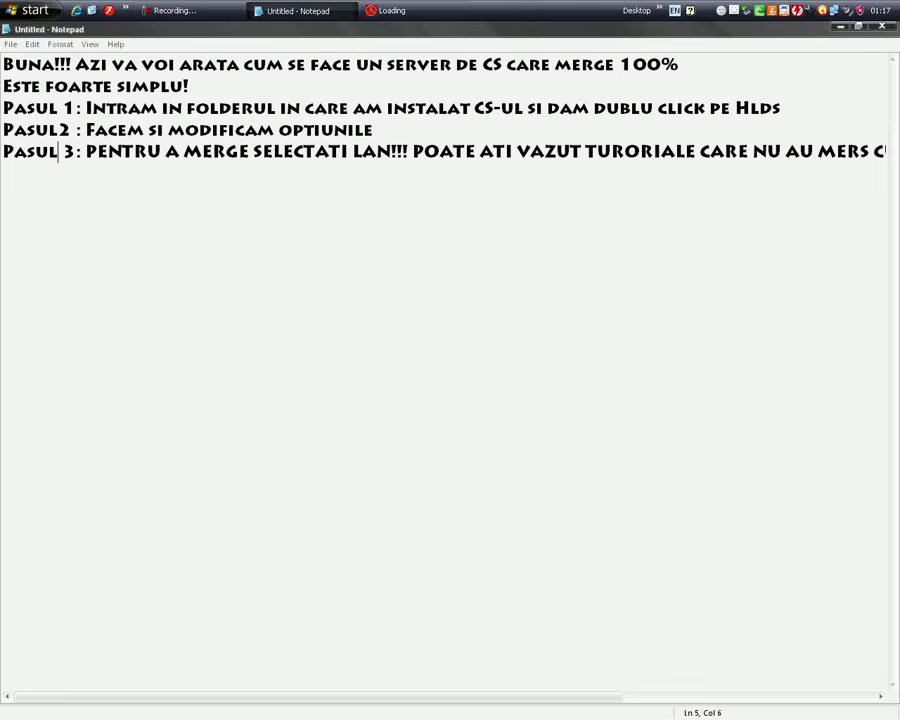
pyautogui.hscroll(5, 450, 300)
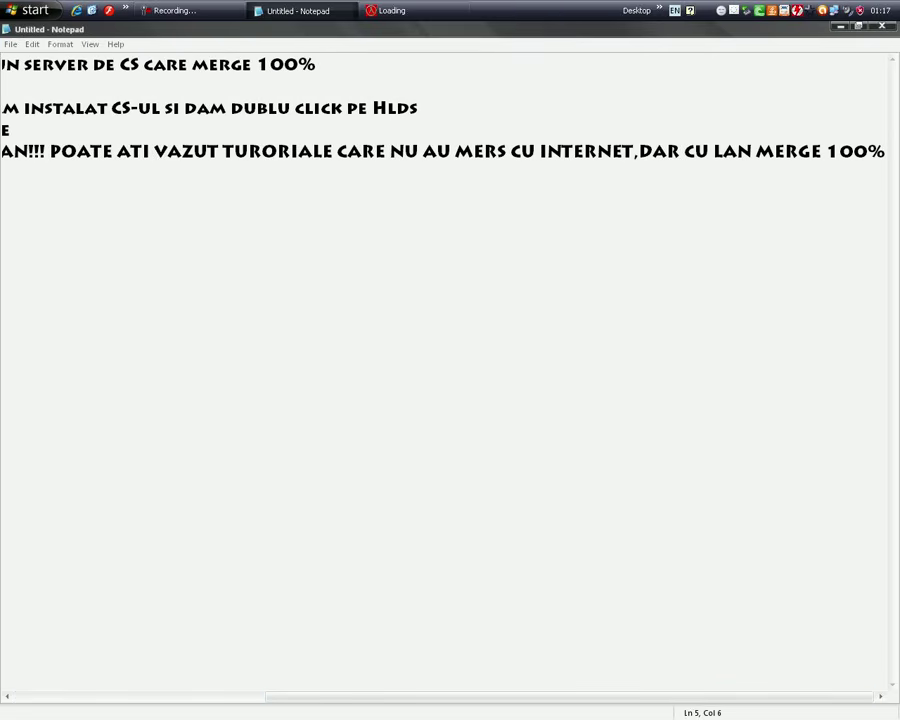
pyautogui.press('End')
pyautogui.press('Return')
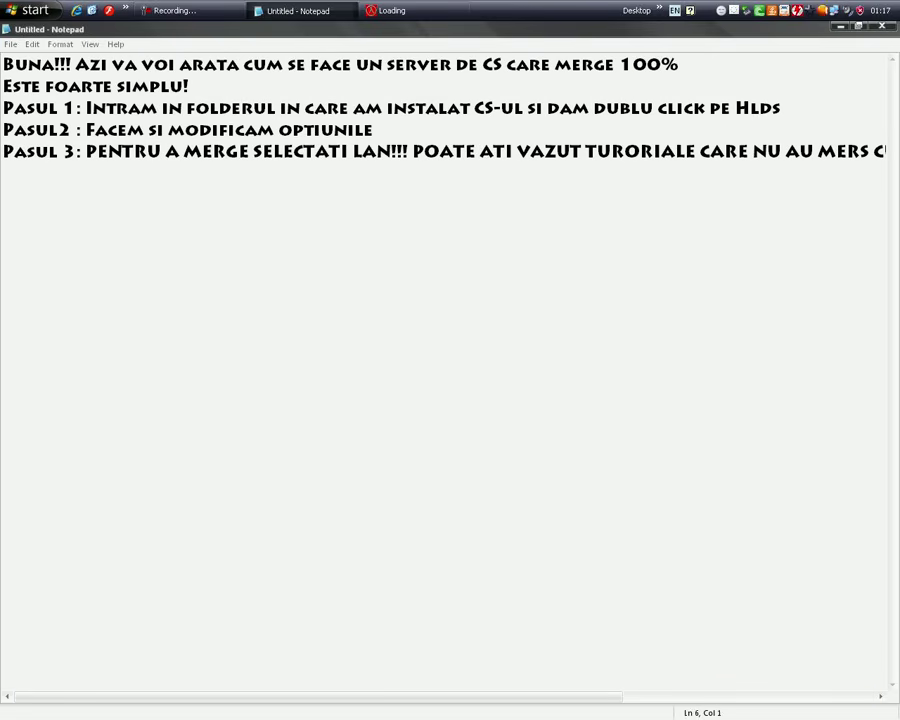
pyautogui.write('A')
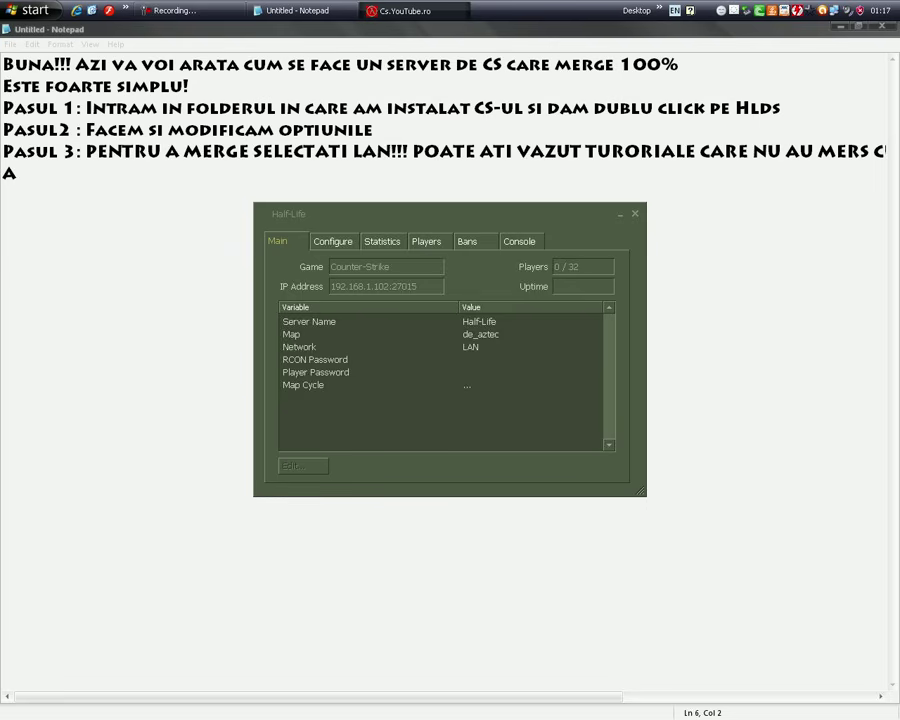
pyautogui.hotkey('alt', 'Tab')
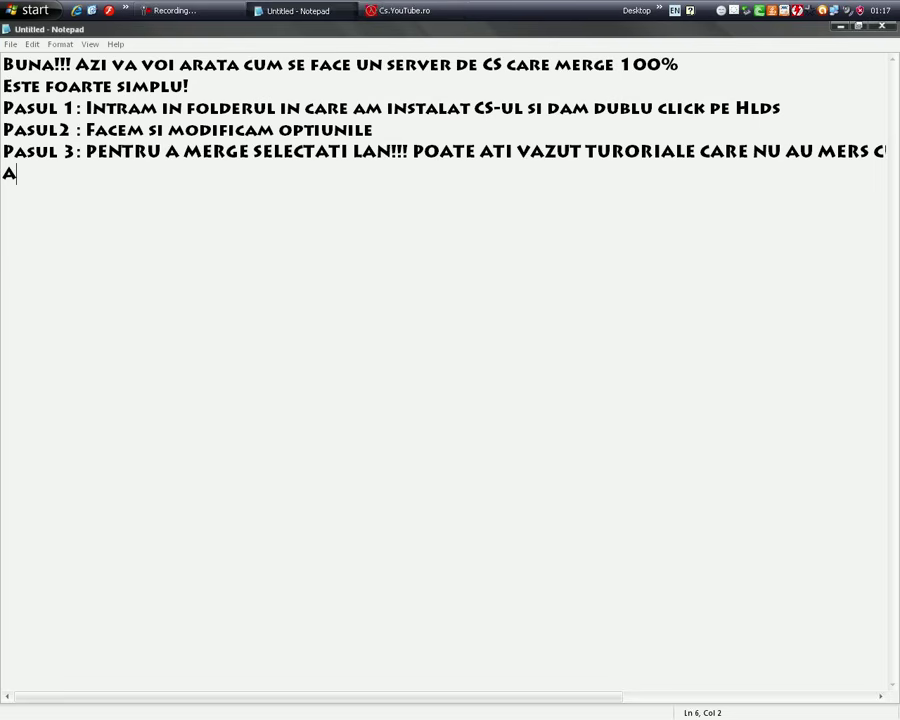
pyautogui.press('BackSpace')
# Step: Write "Pasul 4 : Pentru ca Playeri din ZONA sa pot" on the new note line
pyautogui.write('Pasul 4 : Pentru ca Pla')
pyautogui.press('BackSpace')
pyautogui.press('BackSpace')
pyautogui.write('layeri')
pyautogui.write(' din Z')
pyautogui.write('ONA!')
pyautogui.press('BackSpace')
pyautogui.write('sa pot ')
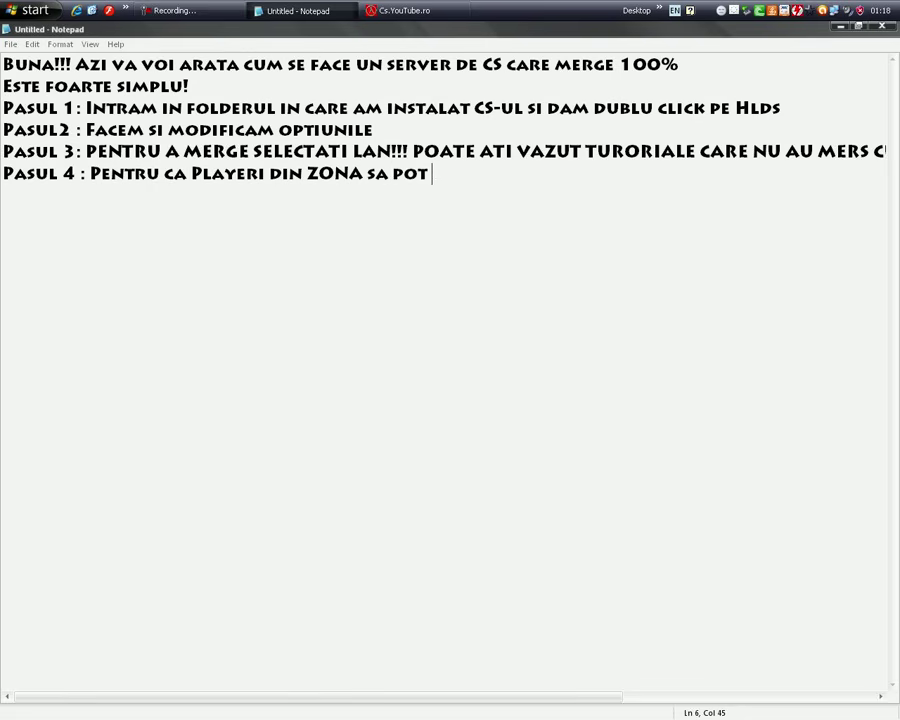
# Step: Continue the Pasul 4 note with "sa se conecteze la srv dumneavoastra trebuie" and put "sa" on a new line
pyautogui.write('sa se cone')
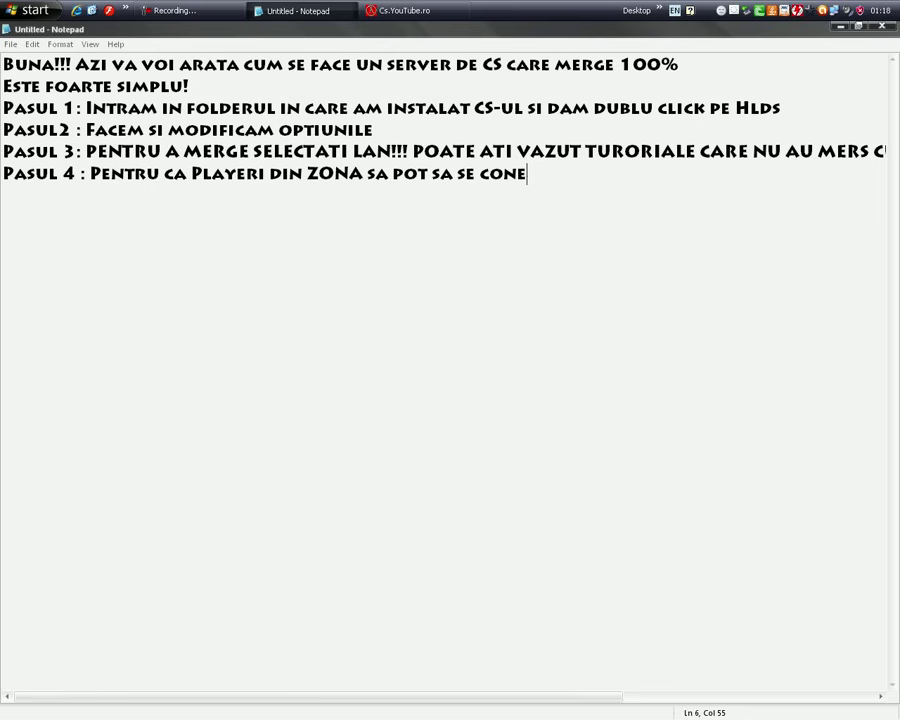
pyautogui.write('cteze l')
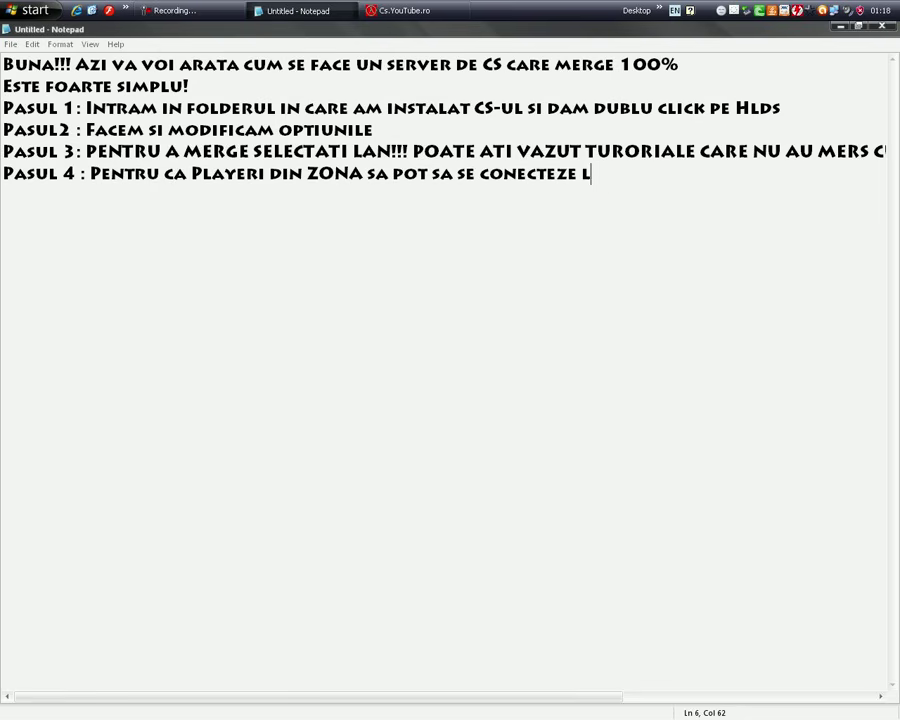
pyautogui.write('a srv dumne')
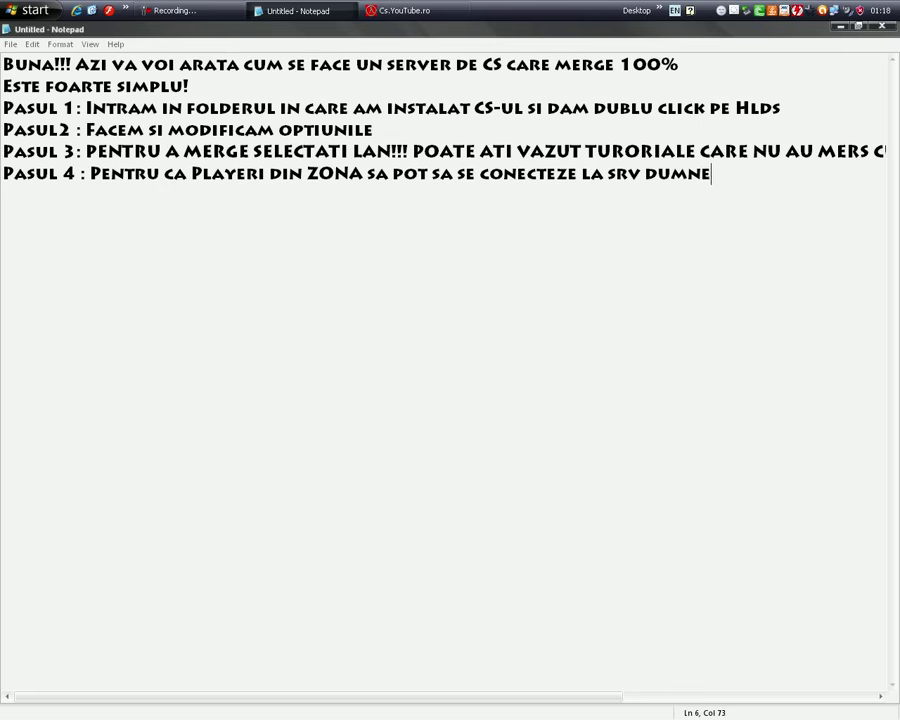
pyautogui.write('avoastra')
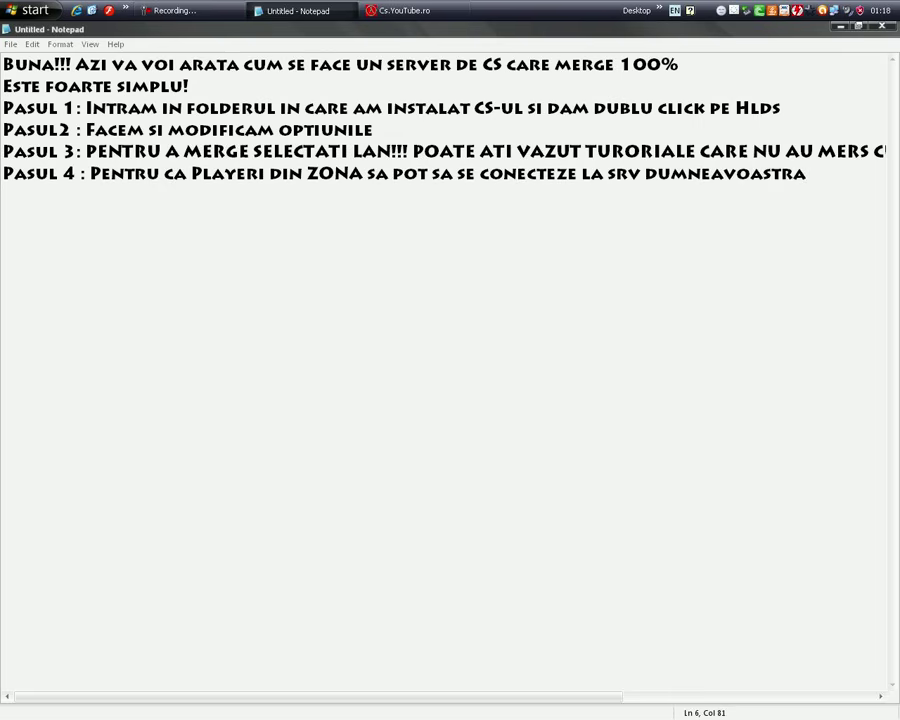
pyautogui.write(' trebuie sa')
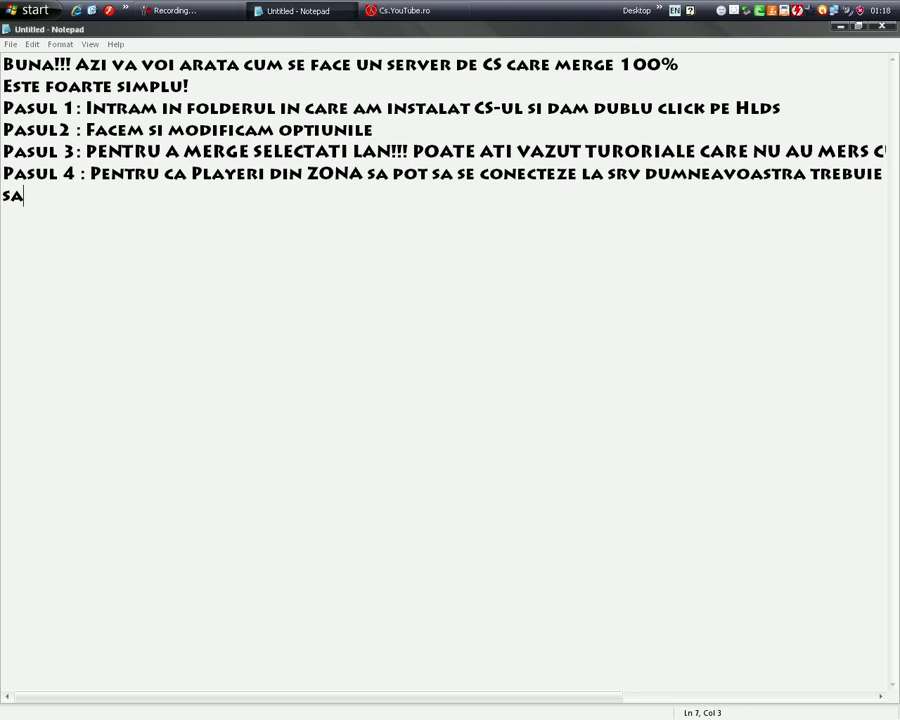
# Step: Finish the Pasul 4 note by adding "intre la fiind server si sa intre la Lan" after "sa"
pyautogui.write(' intre la find')
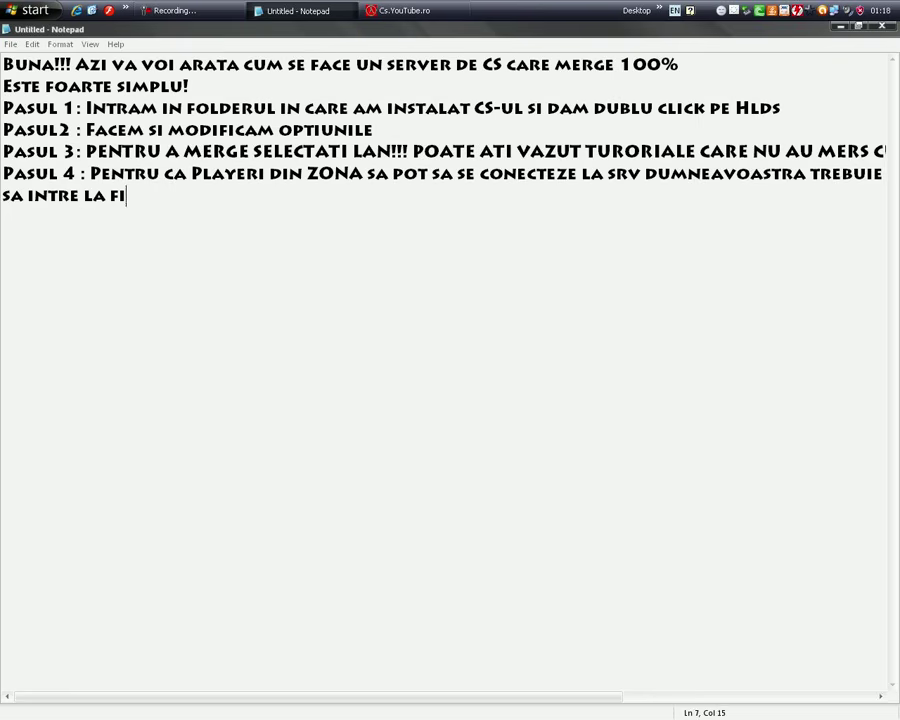
pyautogui.press('BackSpace')
pyautogui.press('BackSpace')
pyautogui.write('idn')
pyautogui.press('BackSpace')
pyautogui.press('BackSpace')
pyautogui.write('nd serve')
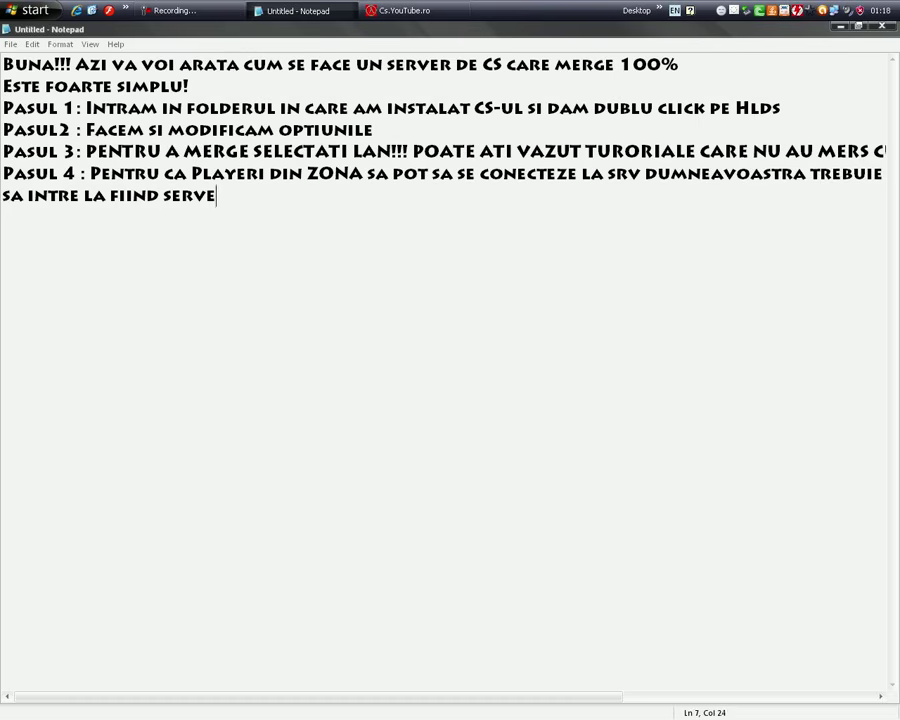
pyautogui.write('r si sa l')
pyautogui.press('BackSpace')
pyautogui.write('sa intre la ')
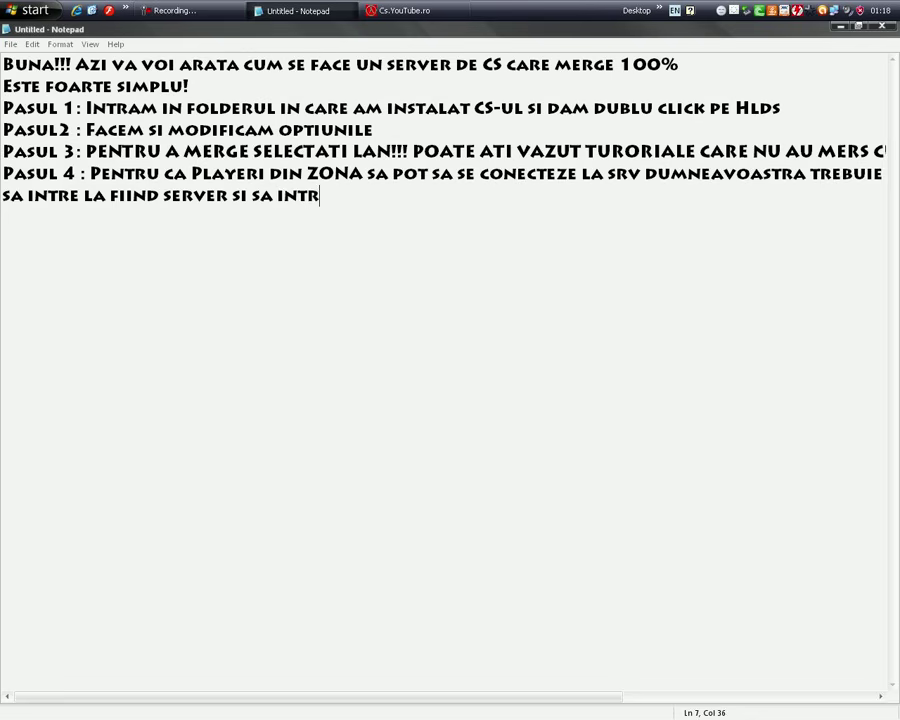
pyautogui.write('Lan')
# Step: Add the line "Pasul 5 : Pentru a va conecta dumneavoastra trebuie sa scrieti IP-ul de la Server" below the Pasul 4 note
pyautogui.press('Return')
pyautogui.write('Pasul 5 : Pentru a vo')
pyautogui.press('BackSpace')
pyautogui.write('a conecta dumneavoastra')
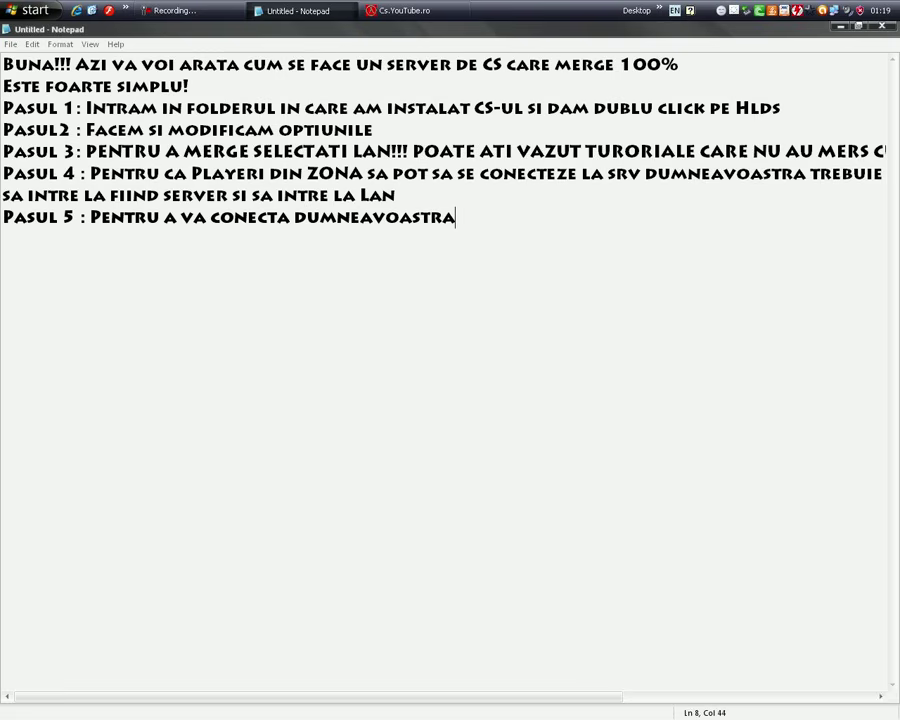
pyautogui.write(' trebuie sa scrieti l')
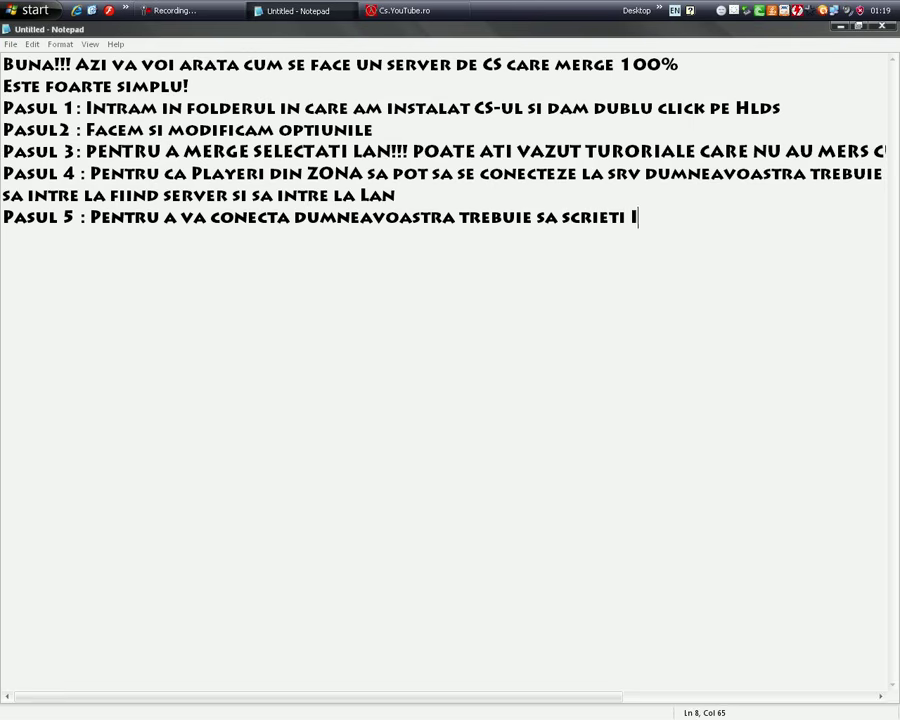
pyautogui.write('P-i')
pyautogui.press('BackSpace')
pyautogui.write('ul de ')
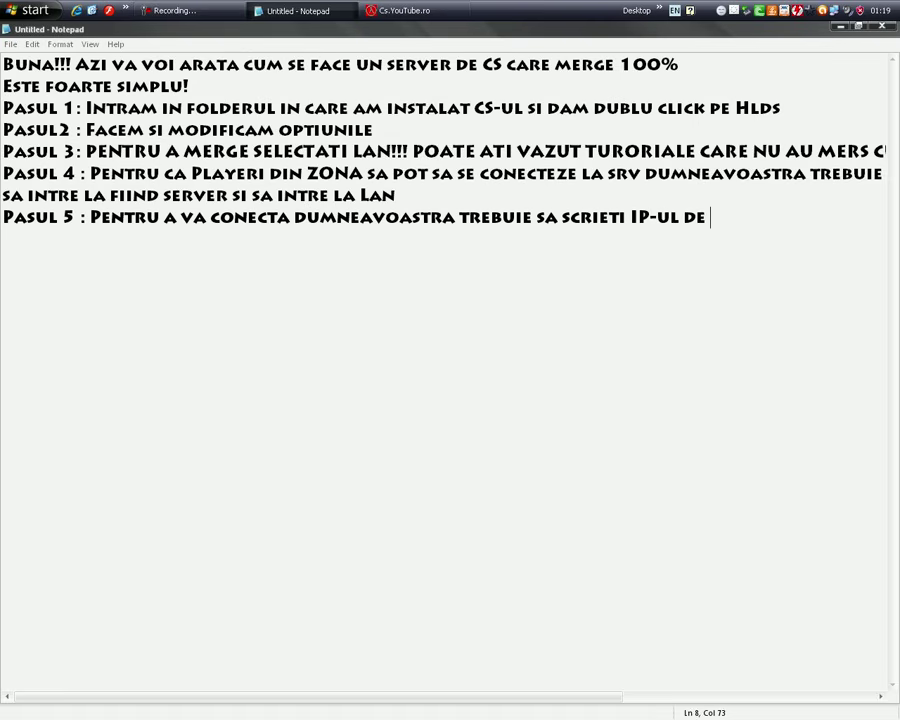
pyautogui.write('la Server')
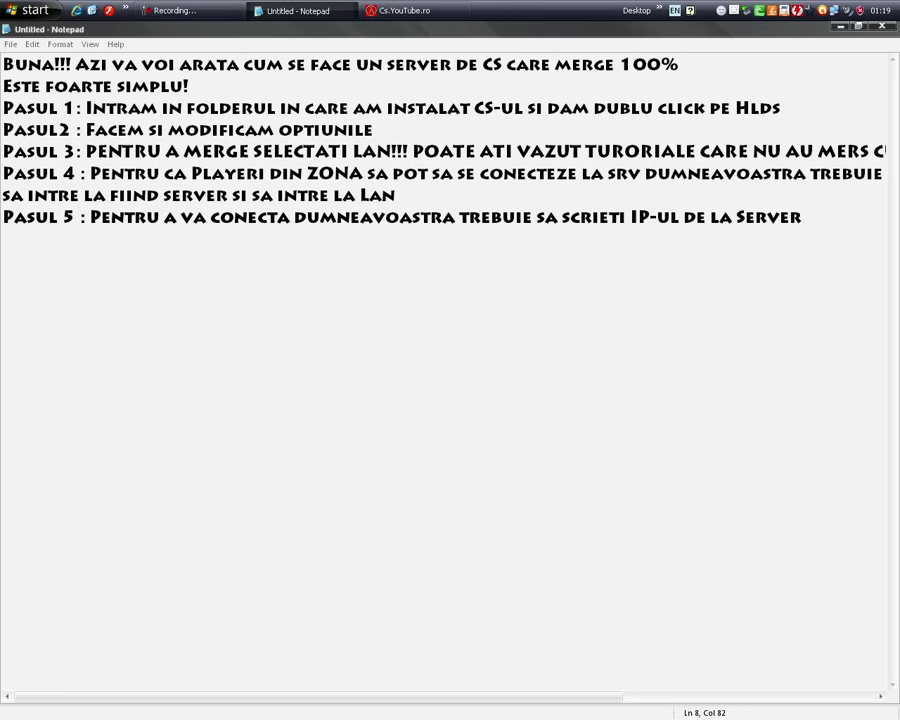
# Step: Switch to the Cs.YouTube.ro server window and copy the server's full IP address with its port
pyautogui.hotkey('alt', 'Tab')
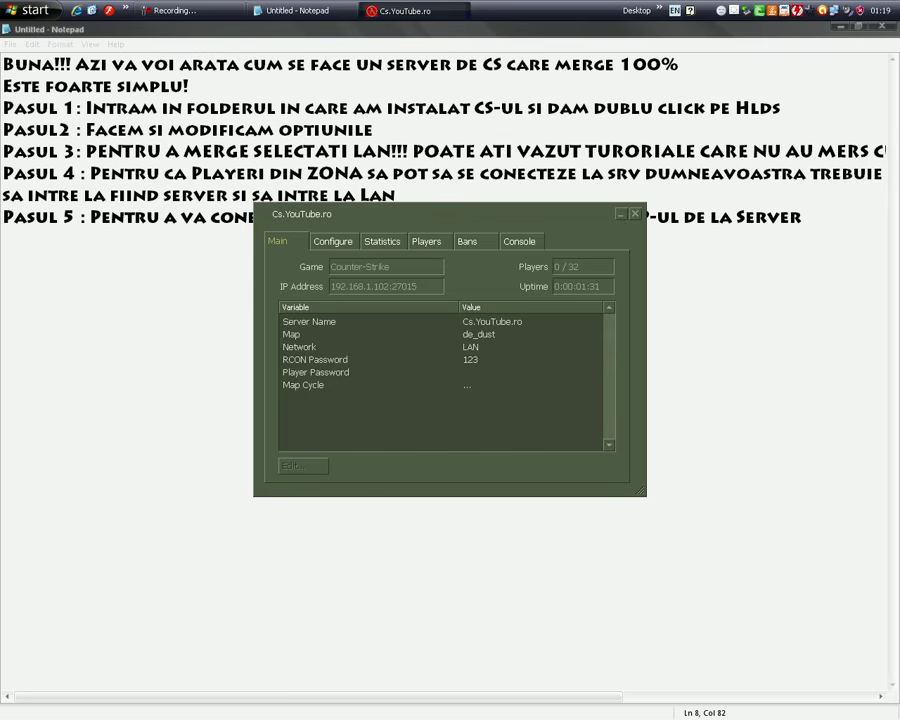
pyautogui.doubleClick(373, 286)
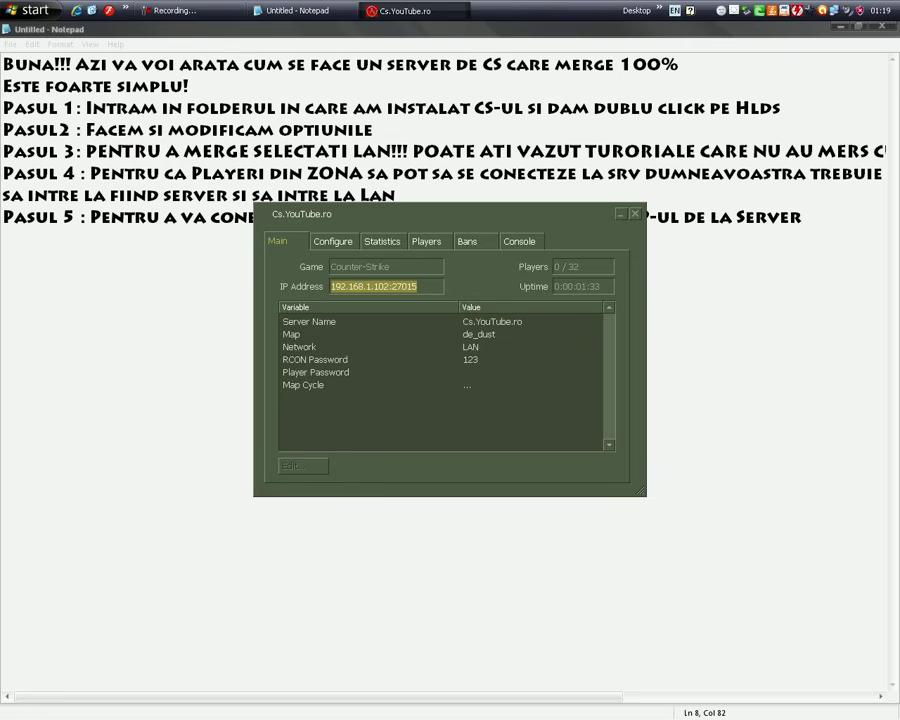
pyautogui.rightClick(377, 287)
pyautogui.click(388, 293)
# Step: Return to Notepad and add a line reading "Mie mi s-a dat IP-ul" followed by the copied server address
pyautogui.hotkey('alt', 'Tab')
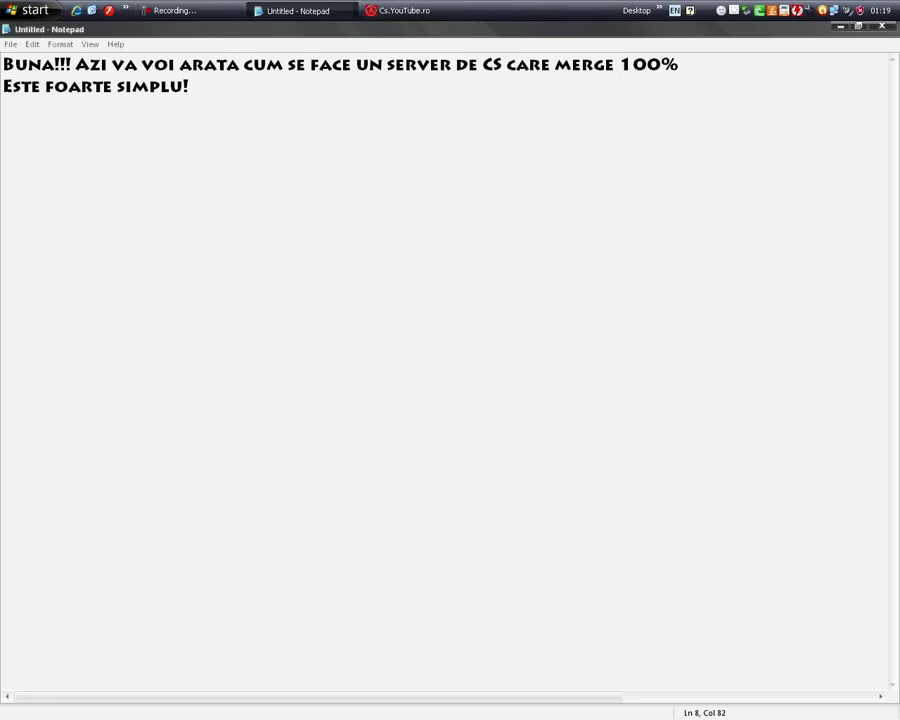
pyautogui.press('Return')
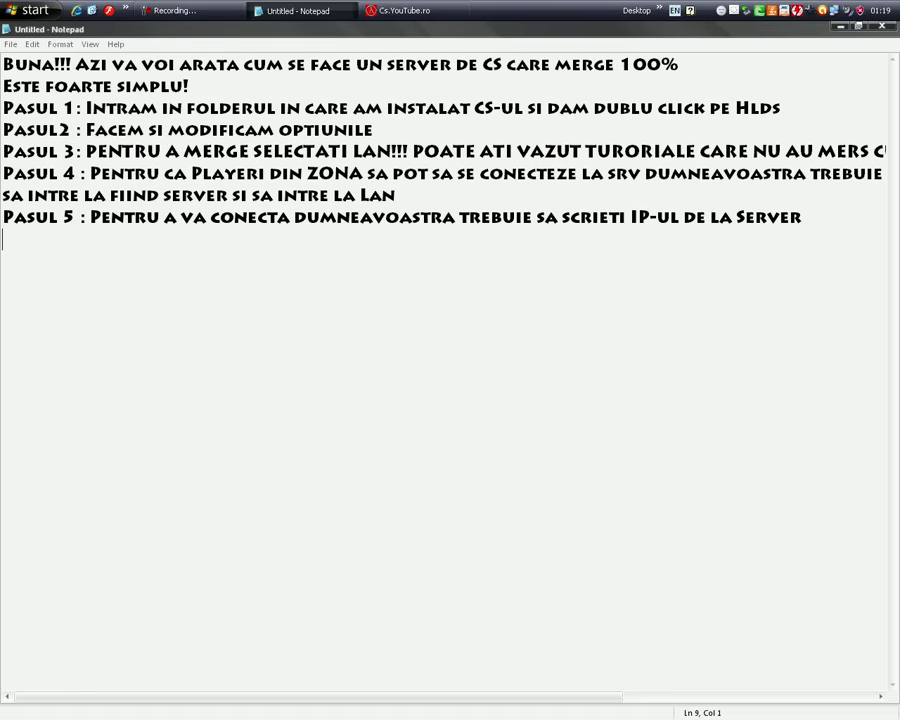
pyautogui.write('Mie mi s-a dat I')
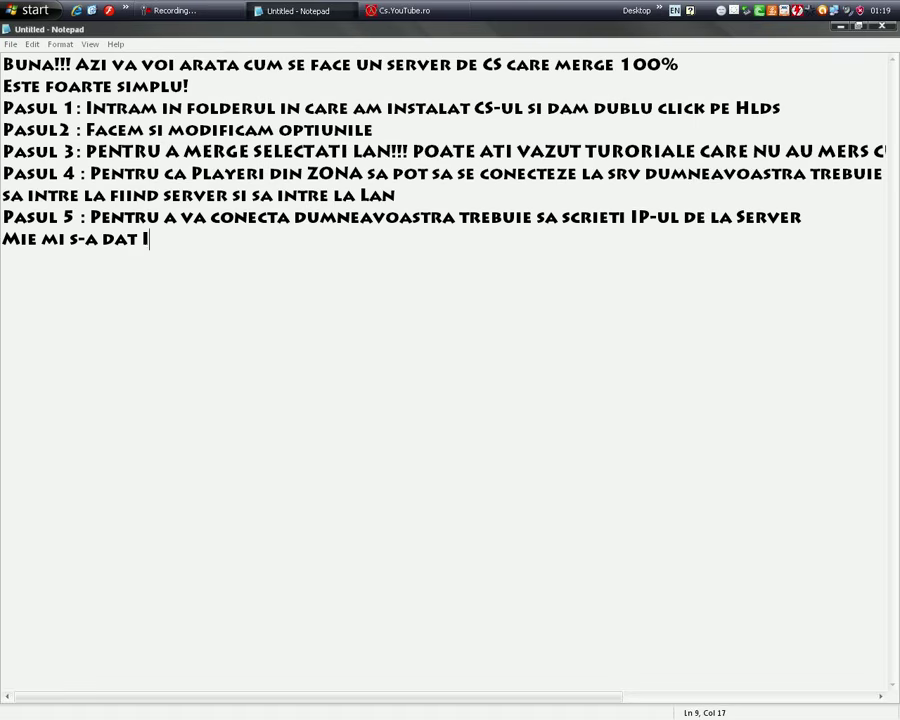
pyautogui.write('P-ul')
pyautogui.rightClick(237, 244)
pyautogui.click(258, 294)
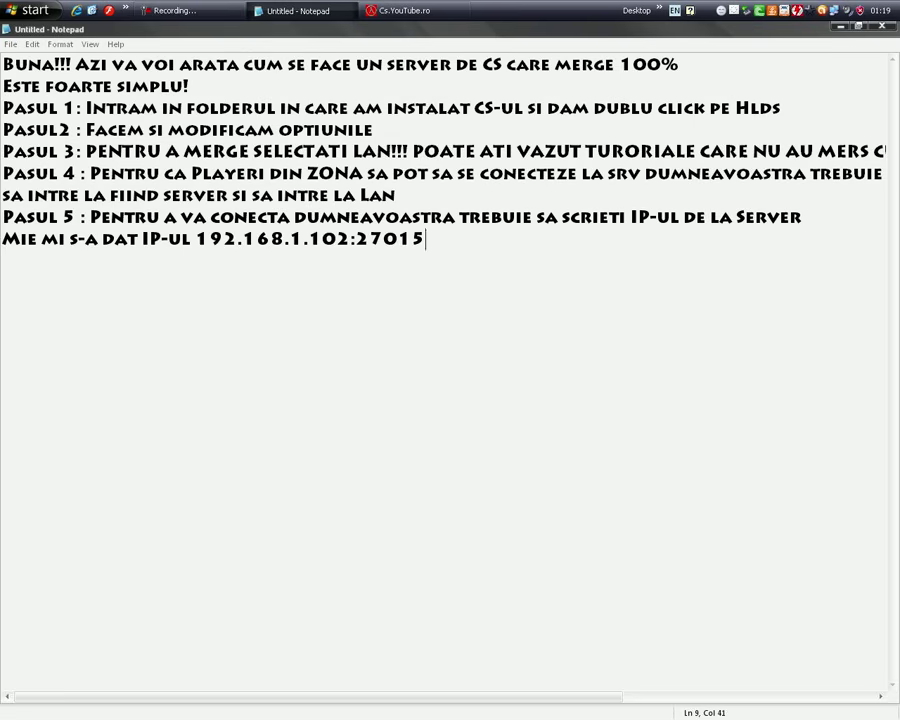
# Step: Write "Deci cand voi intra in CS voi scrie in consola:" on a new line below the IP note
pyautogui.press('Return')
pyautogui.write('Deci cand voi intra in CS ')
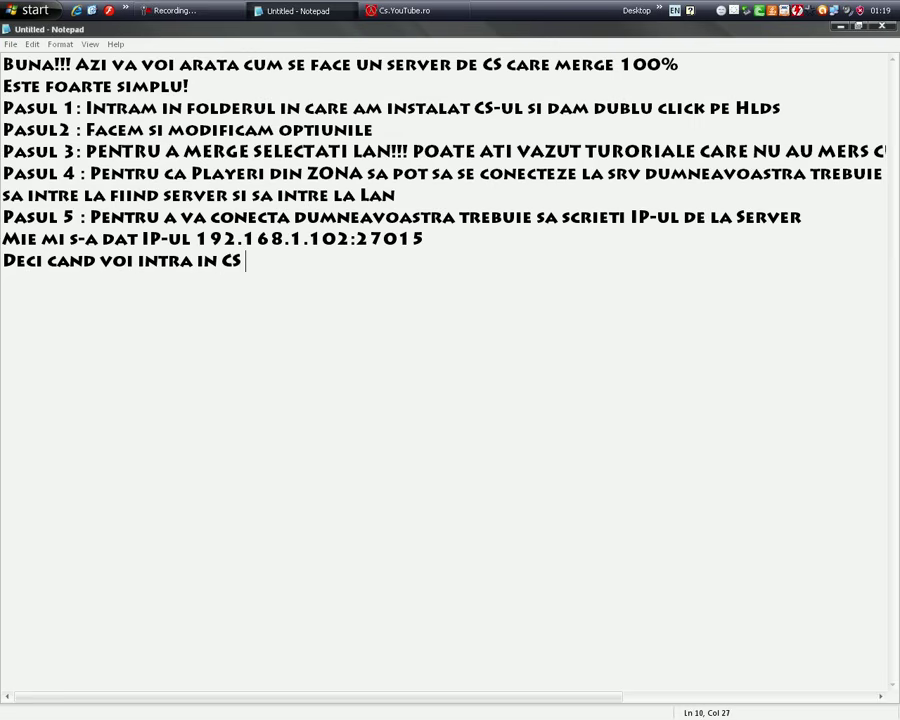
pyautogui.write('voi scri')
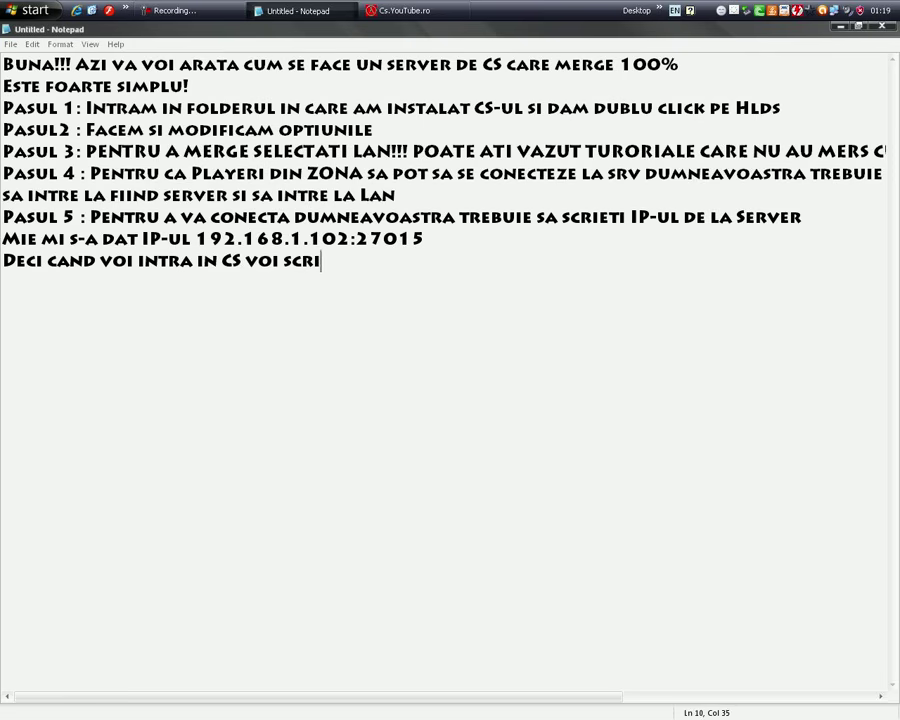
pyautogui.write('e in co')
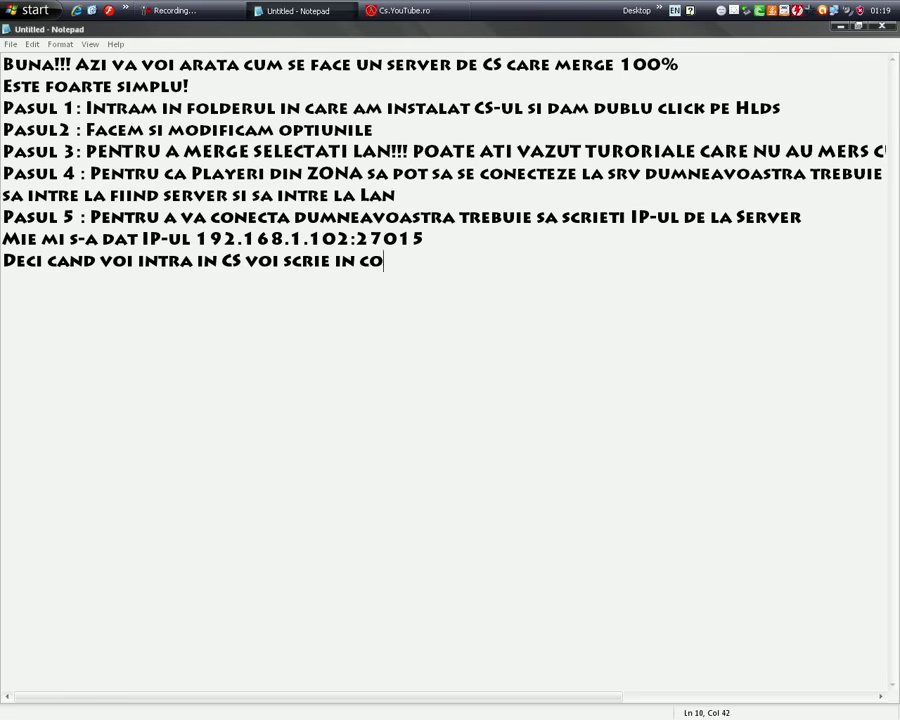
pyautogui.write('nsola')
pyautogui.press('BackSpace')
pyautogui.write(':')
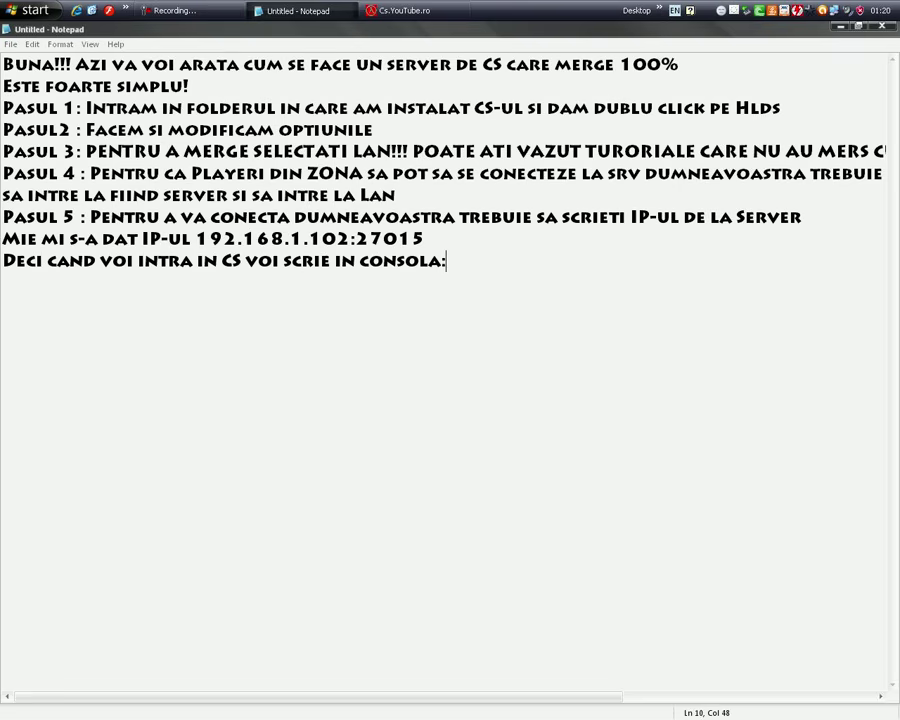
# Step: Complete the console line with "Connect", the copied server address 192.168.1.102:27015 and "si serverul e gata"
pyautogui.write('  Connect')
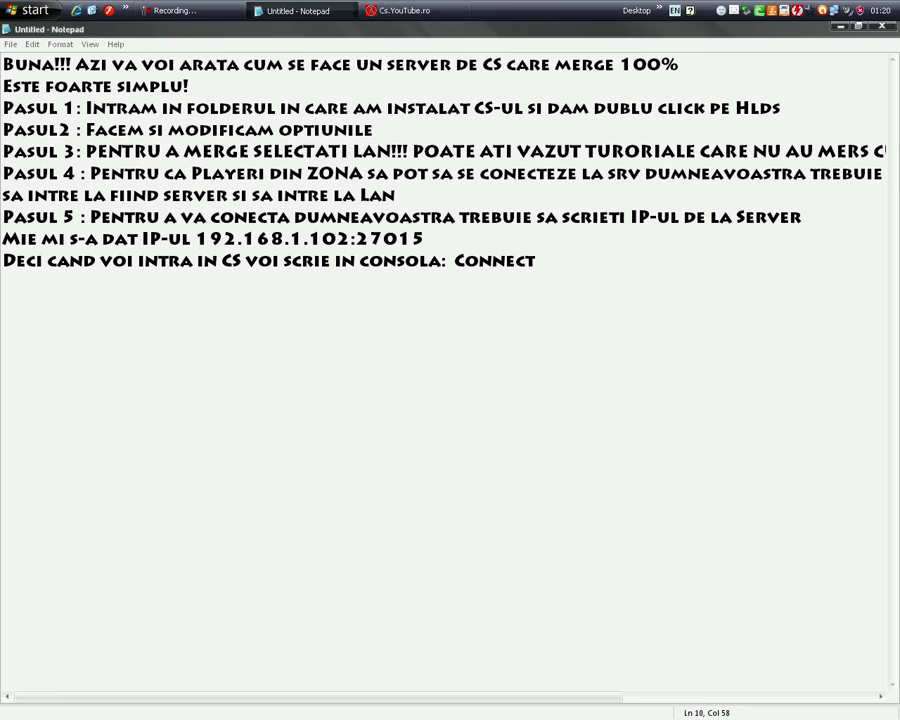
pyautogui.rightClick(576, 256)
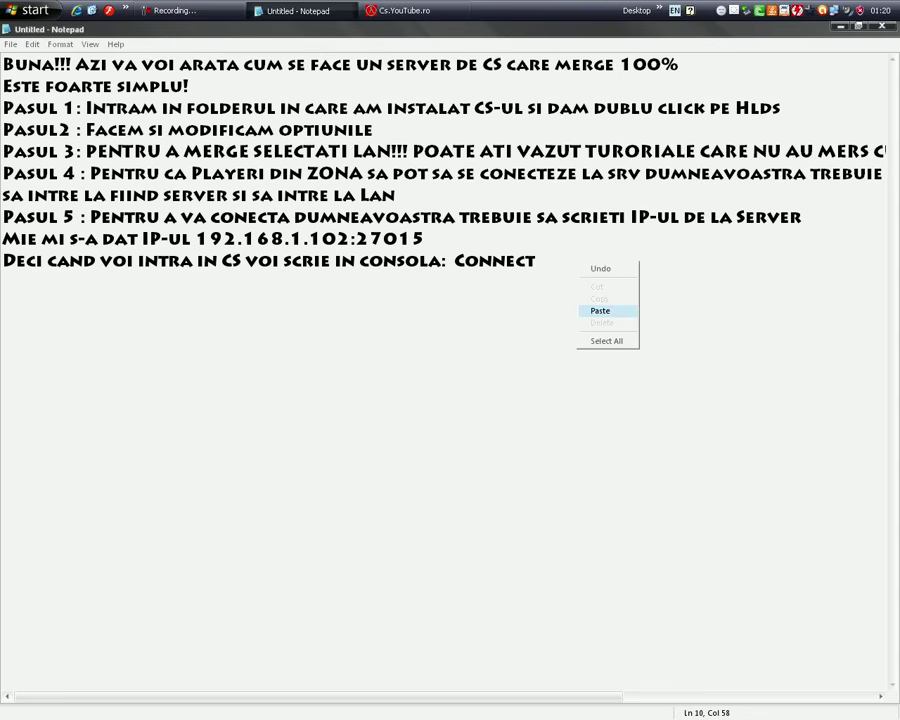
pyautogui.click(597, 309)
pyautogui.write('si server')
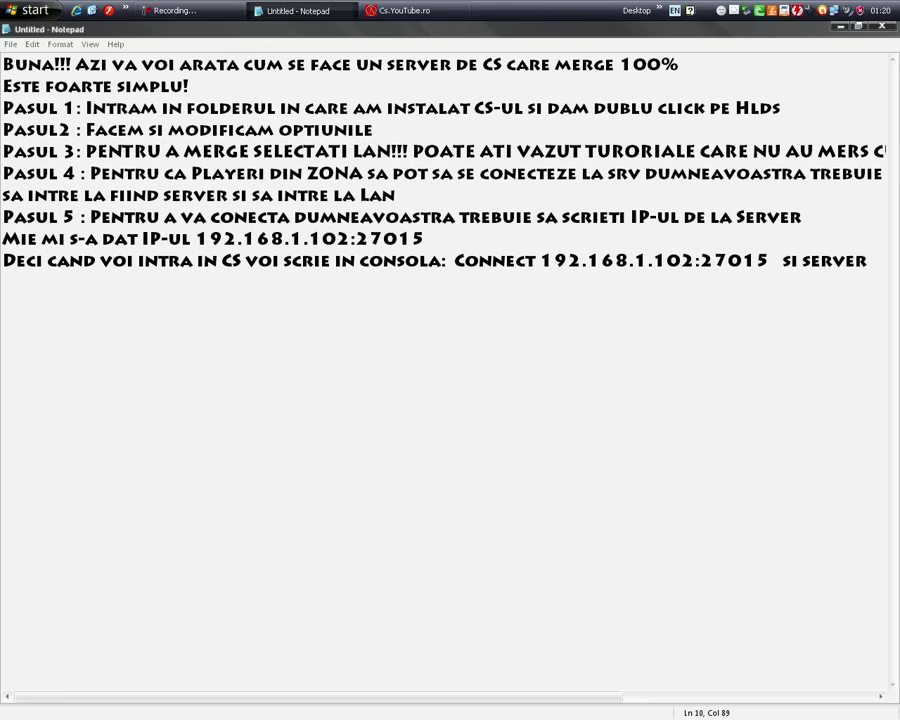
pyautogui.write('u')
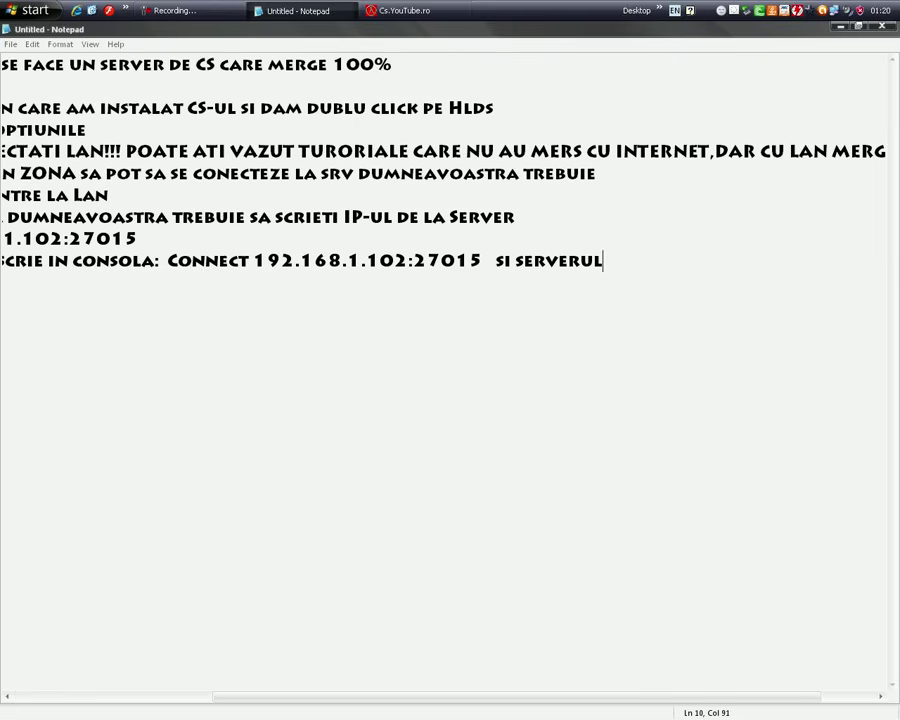
pyautogui.press('BackSpace')
pyautogui.write('ul e gata')
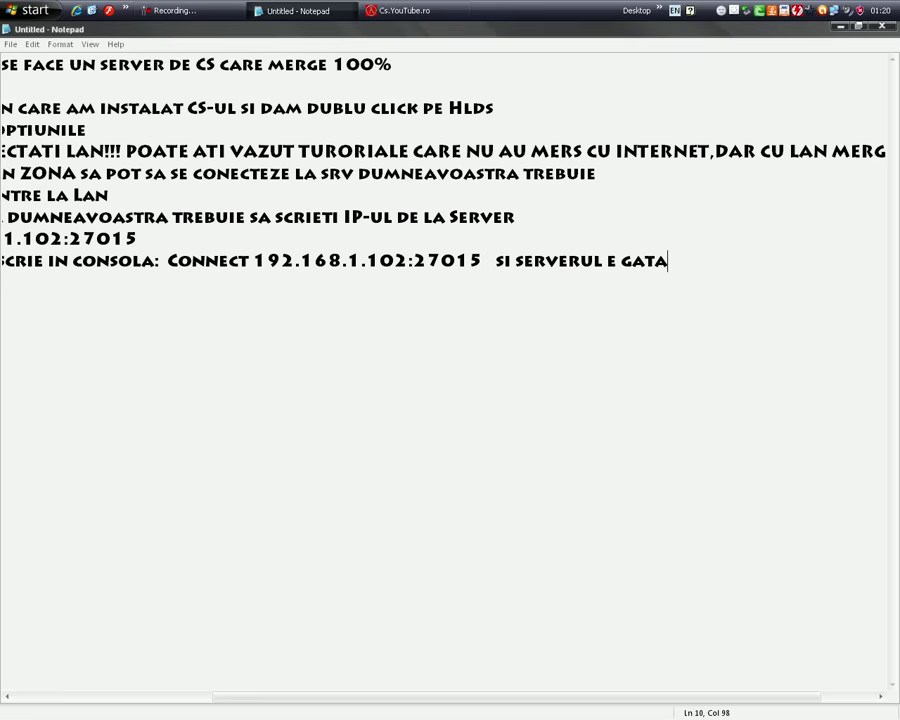
# Step: Review the complete notes, from the opening greeting to the end of the console Connect line
pyautogui.moveTo(516, 697); pyautogui.dragTo(314, 697)
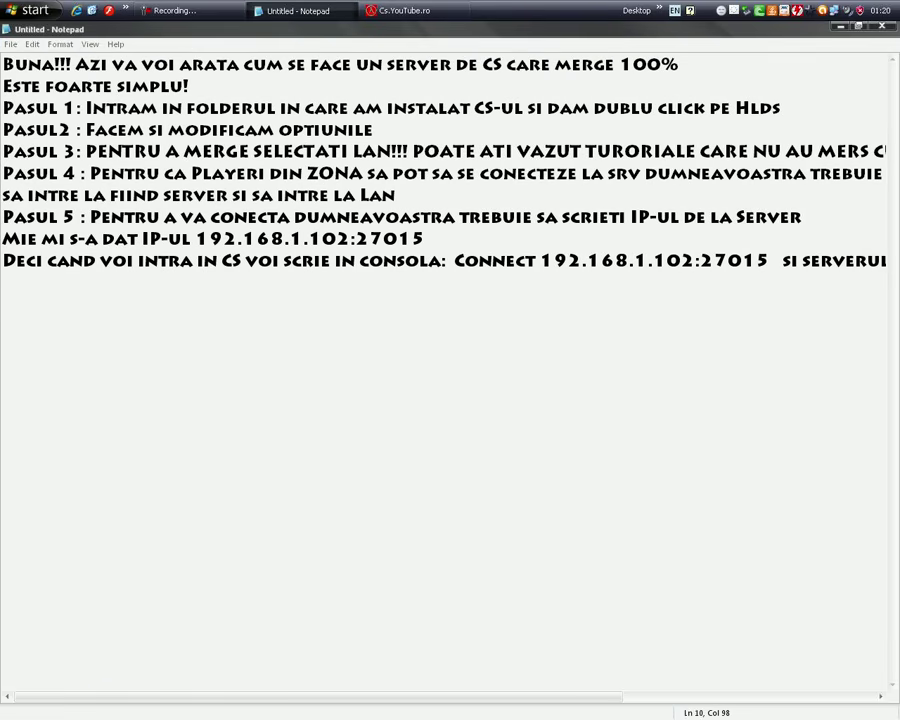
pyautogui.press('Home')
pyautogui.hotkey('shift', 'Up')
pyautogui.hotkey('shift', 'Up')
pyautogui.hotkey('shift', 'Up')
pyautogui.hotkey('shift', 'Up')
pyautogui.hotkey('shift', 'Up')
pyautogui.hotkey('shift', 'Up')
pyautogui.hotkey('shift', 'Up')
pyautogui.hotkey('shift', 'Up')
pyautogui.hotkey('shift', 'Left')
pyautogui.hotkey('shift', 'Left')
pyautogui.hotkey('shift', 'Left')
pyautogui.hotkey('shift', 'Left')
pyautogui.hotkey('shift', 'Left')
pyautogui.hotkey('shift', 'Left')
pyautogui.hotkey('shift', 'Left')
pyautogui.hotkey('shift', 'Left')
pyautogui.hotkey('shift', 'Left')
pyautogui.hotkey('shift', 'Left')
pyautogui.hotkey('shift', 'Left')
pyautogui.hotkey('shift', 'Left')
pyautogui.hotkey('shift', 'Left')
pyautogui.hotkey('shift', 'Left')
pyautogui.hotkey('shift', 'Left')
pyautogui.hotkey('shift', 'Left')
pyautogui.hotkey('shift', 'Left')
pyautogui.hotkey('shift', 'Left')
pyautogui.hotkey('shift', 'Left')
pyautogui.hotkey('shift', 'Left')
pyautogui.hotkey('shift', 'Left')
pyautogui.hotkey('shift', 'Right')
pyautogui.hotkey('shift', 'Right')
pyautogui.hotkey('shift', 'Right')
pyautogui.hotkey('shift', 'Right')
pyautogui.hotkey('shift', 'Right')
pyautogui.hotkey('shift', 'Right')
pyautogui.hotkey('shift', 'Right')
pyautogui.hotkey('shift', 'Right')
pyautogui.hotkey('shift', 'Right')
pyautogui.hotkey('shift', 'Right')
pyautogui.hotkey('shift', 'Right')
pyautogui.hotkey('shift', 'Right')
pyautogui.hotkey('shift', 'Right')
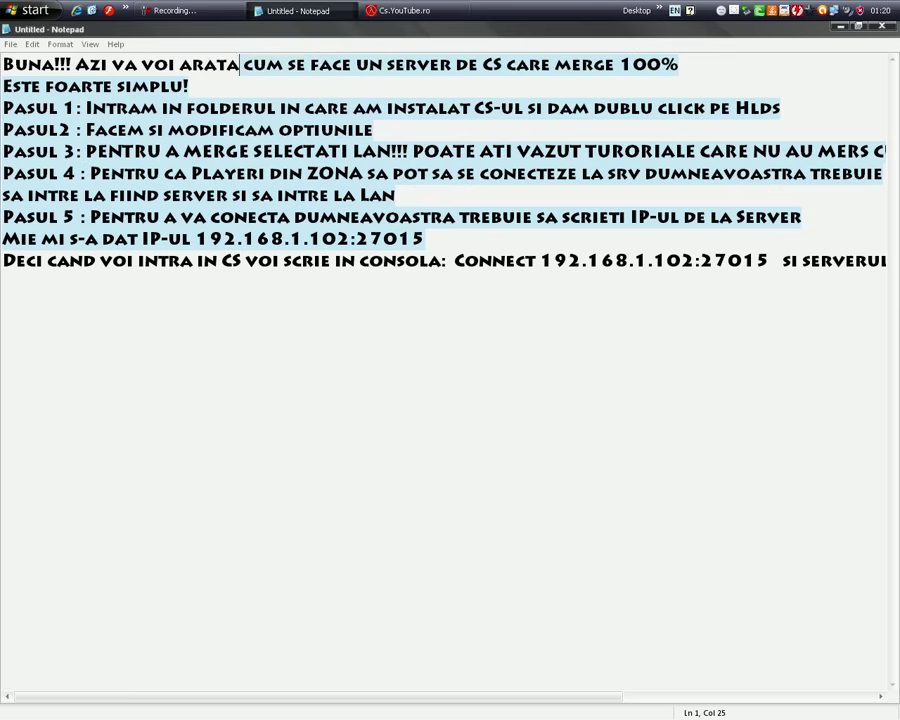
pyautogui.hotkey('shift', 'Home')
pyautogui.click(232, 261)
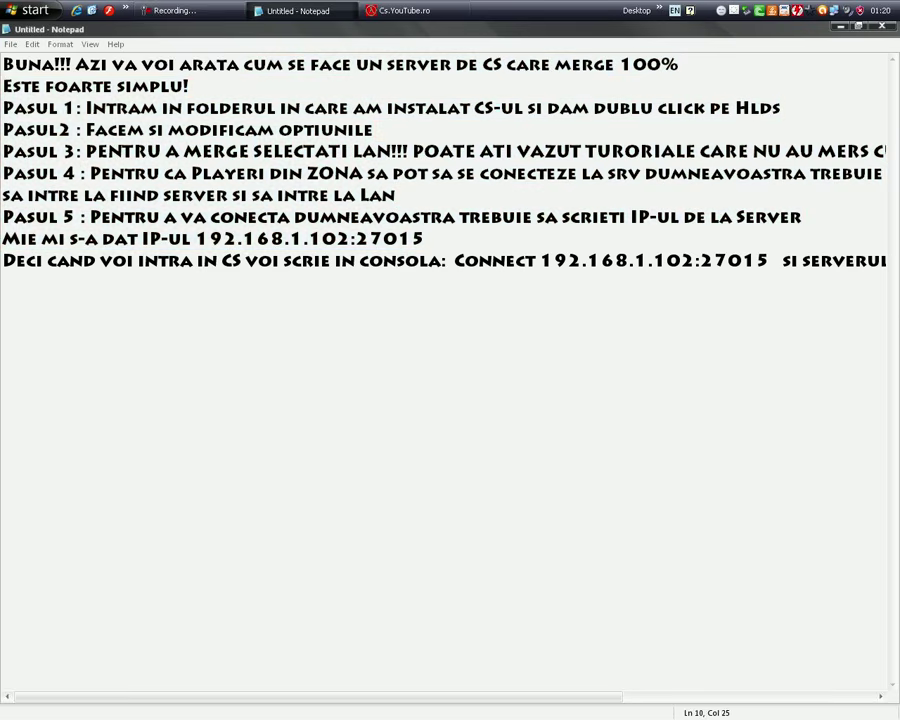
pyautogui.hotkey('shift', 'End')
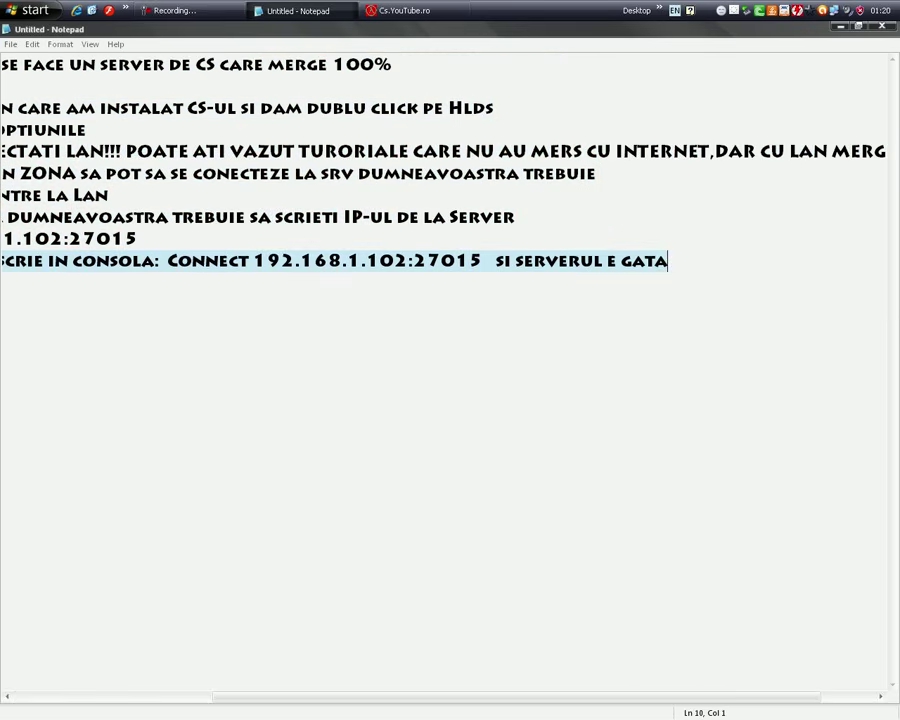
pyautogui.press('End')
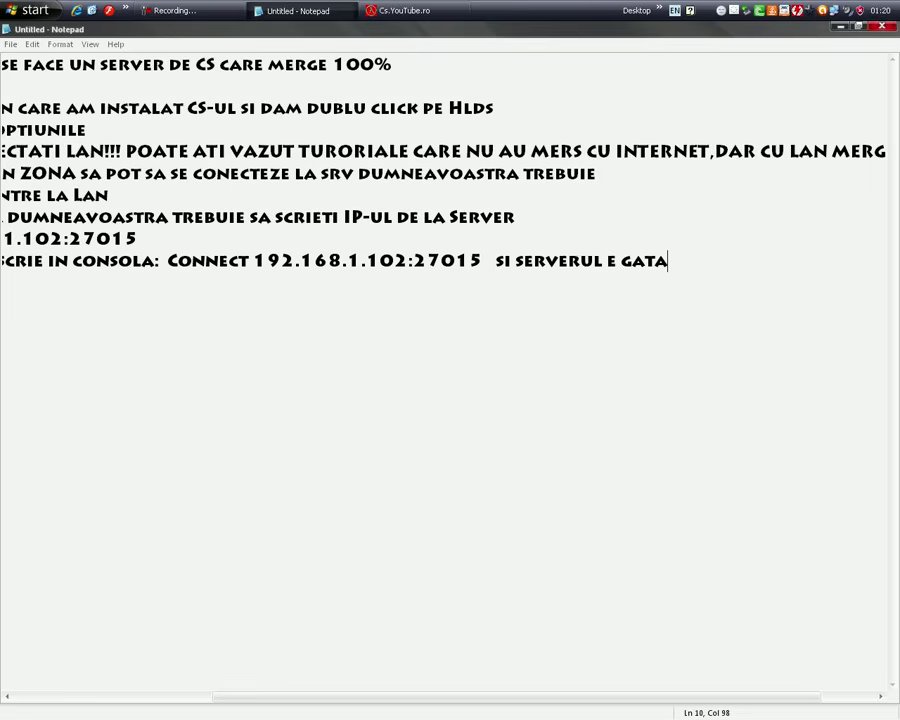
# Step: Close the Notepad notes without saving them
pyautogui.hotkey('alt', 'F4')
pyautogui.press('n')
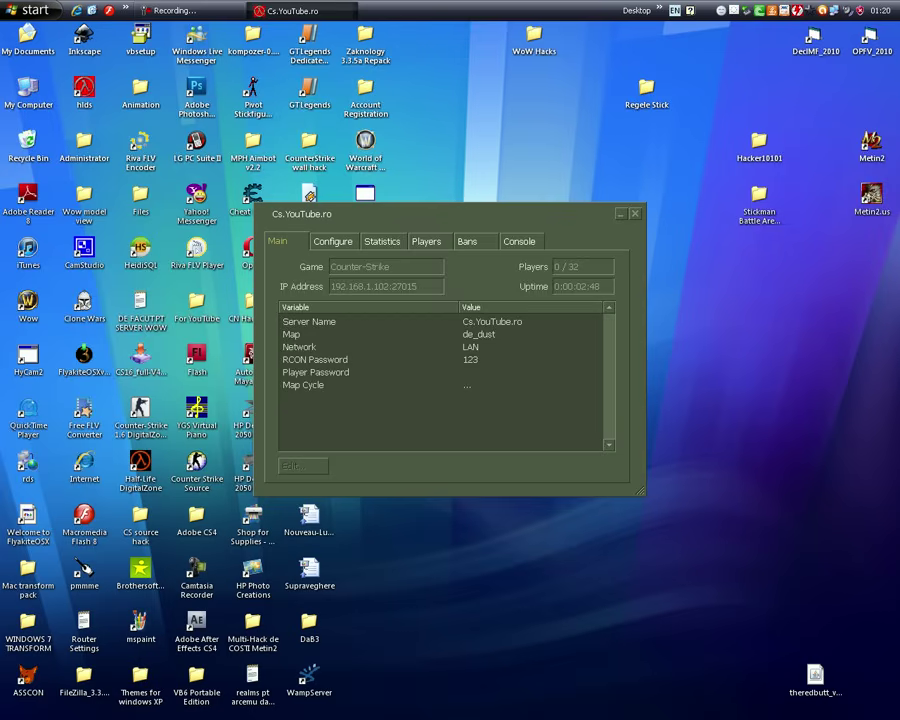
# Step: Look through the running server's pages, including Statistics and Configure, and finish on its Console
pyautogui.hotkey('ctrl', 'Tab')
pyautogui.hotkey('ctrl', 'Tab')
pyautogui.hotkey('ctrl', 'Tab')
pyautogui.hotkey('ctrl', 'Tab')
pyautogui.hotkey('ctrl', 'shift', 'Tab')
pyautogui.hotkey('ctrl', 'shift', 'Tab')
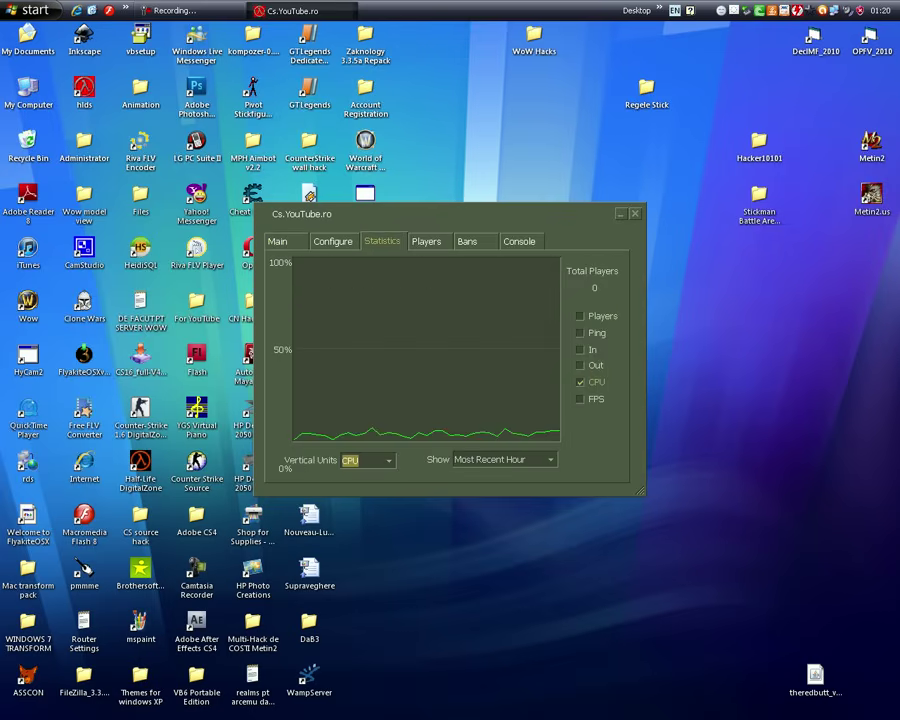
pyautogui.hotkey('ctrl', 'shift', 'Tab')
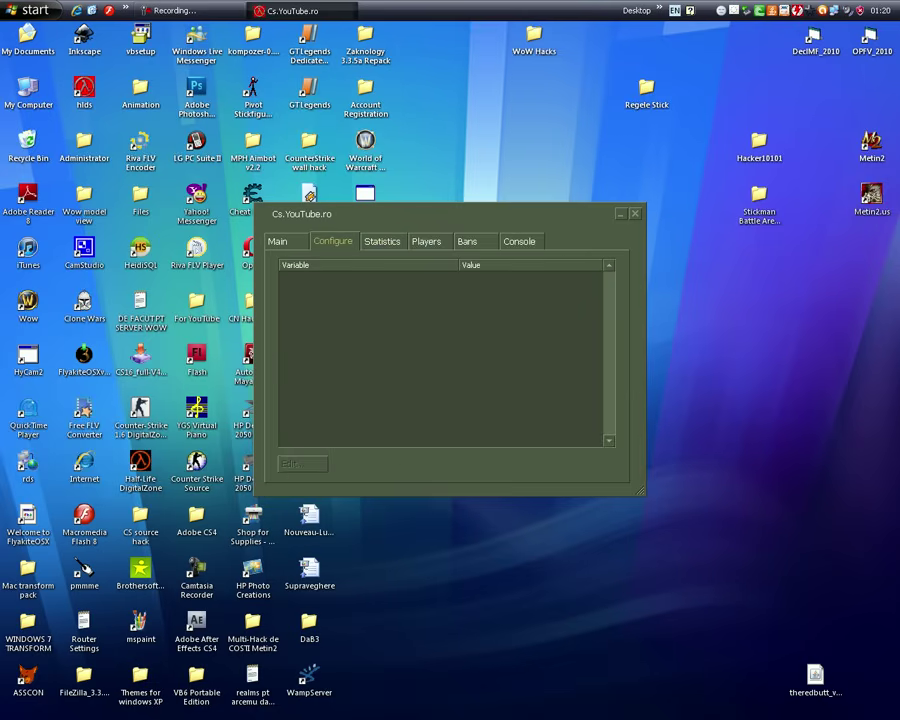
pyautogui.hotkey('ctrl', 'shift', 'Tab')
pyautogui.hotkey('ctrl', 'shift', 'Tab')
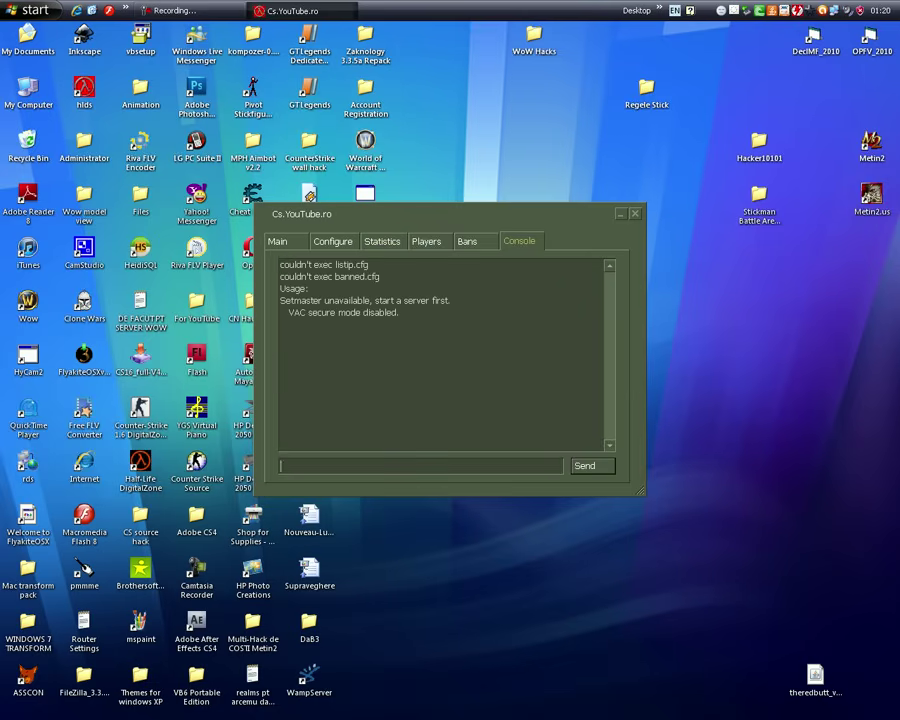
# Step: Send "I am MASTER!" in the server console and start closing the server
pyautogui.write('I am MAsTER!')
pyautogui.press('Return')
pyautogui.hotkey('alt', 'F4')
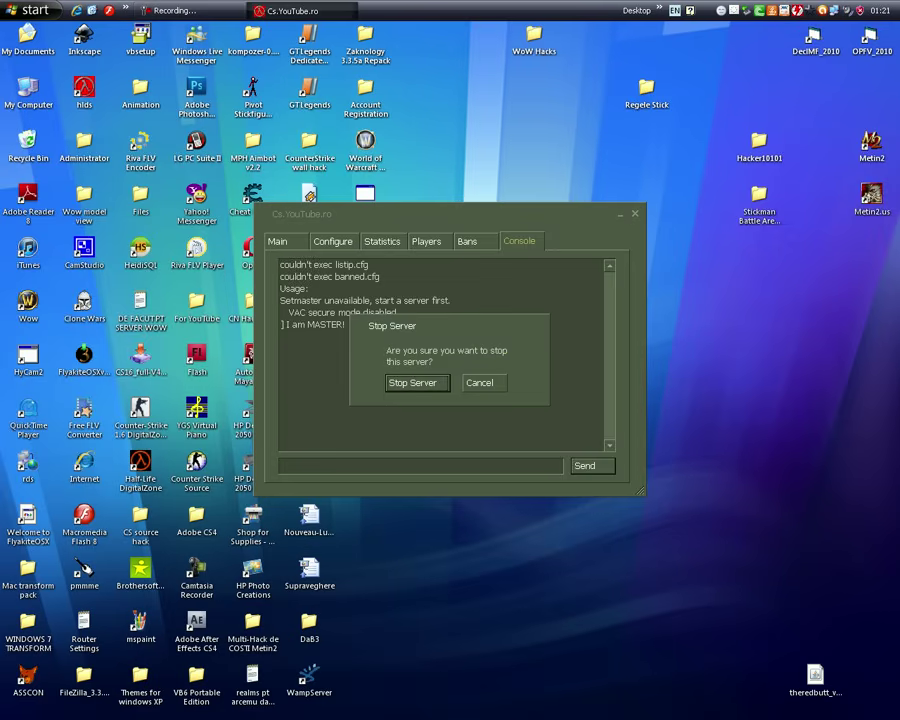